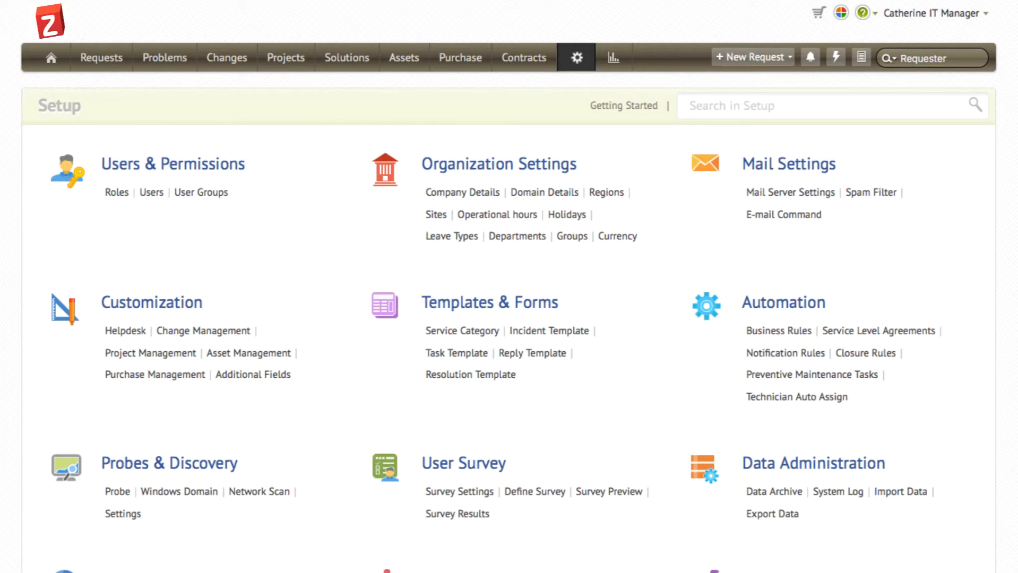
Step: Add a helpdesk category named User Administration, leaving the technician unassigned, and save it
{"action": "left_click", "coordinate": [143, 333]}
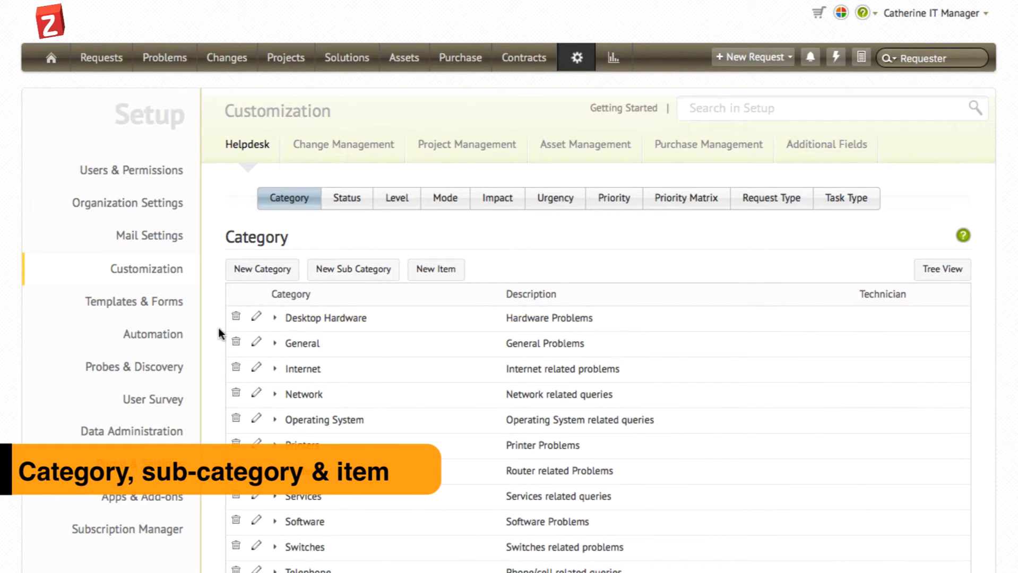
{"action": "scroll", "coordinate": [219, 333], "scroll_direction": "down", "scroll_amount": 1}
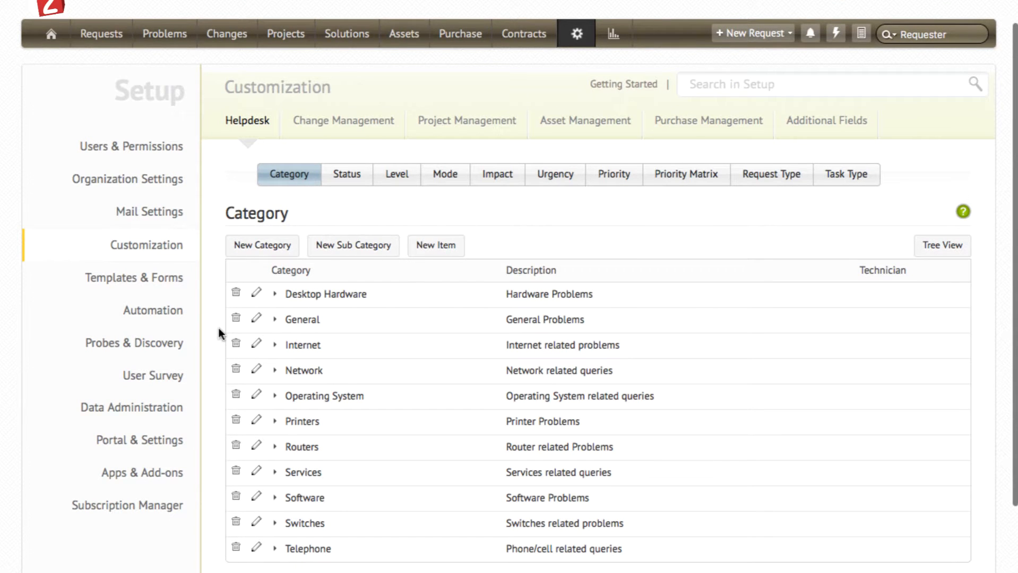
{"action": "left_click", "coordinate": [245, 249]}
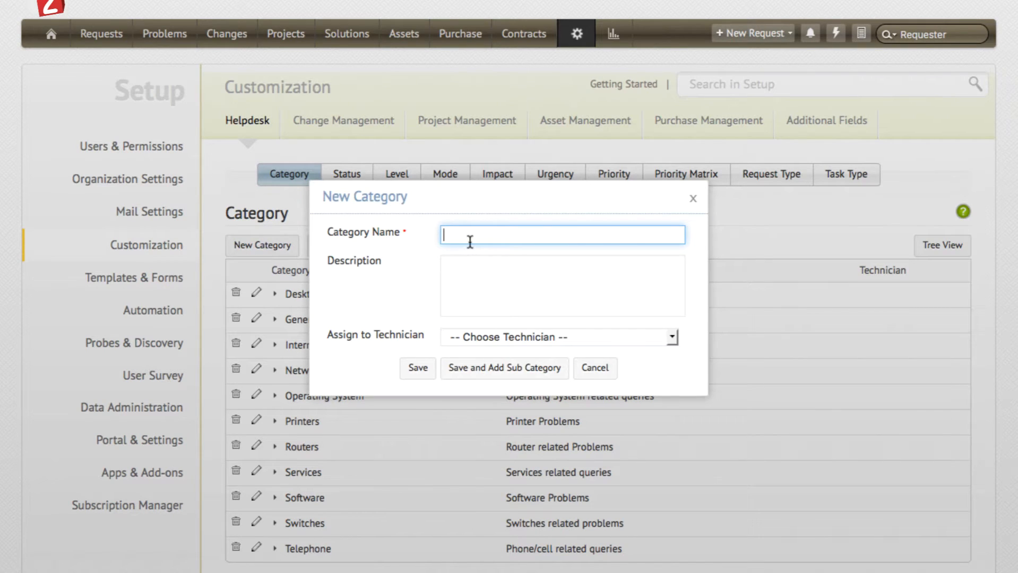
{"action": "type", "text": "User Administration"}
{"action": "left_click", "coordinate": [484, 338]}
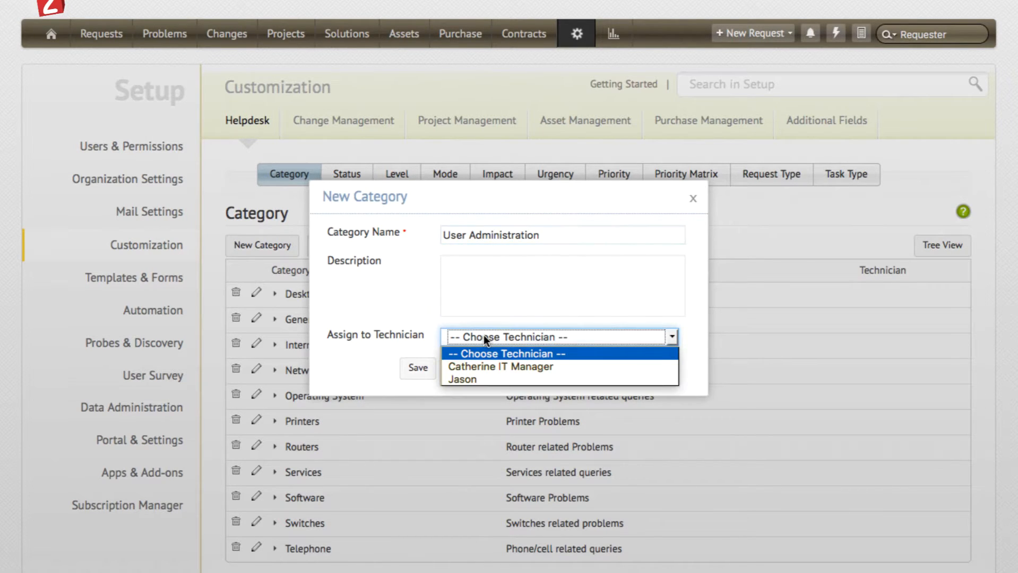
{"action": "left_click", "coordinate": [484, 338]}
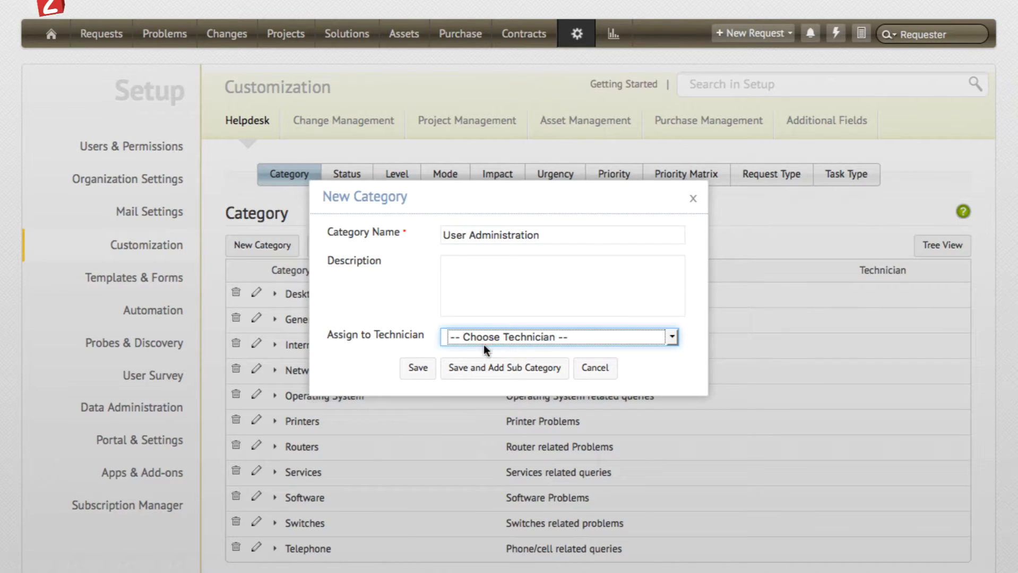
{"action": "left_click", "coordinate": [478, 369]}
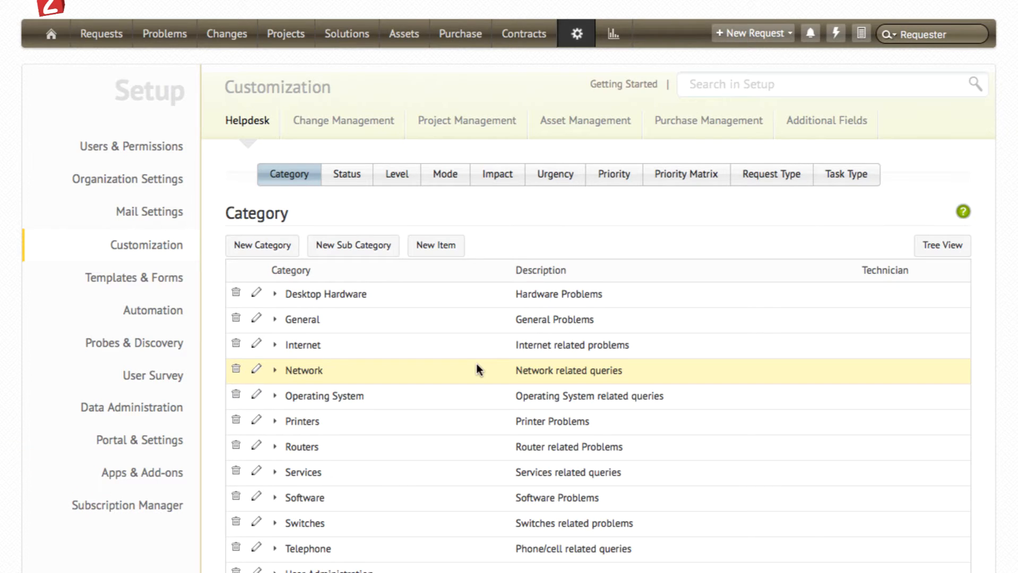
{"action": "left_click", "coordinate": [346, 172]}
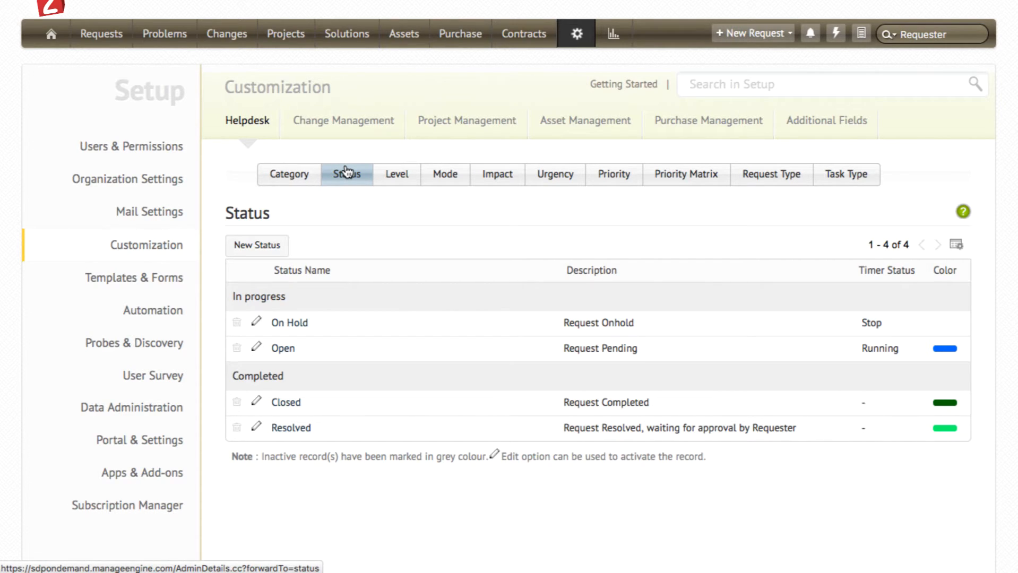
{"action": "left_click", "coordinate": [267, 246]}
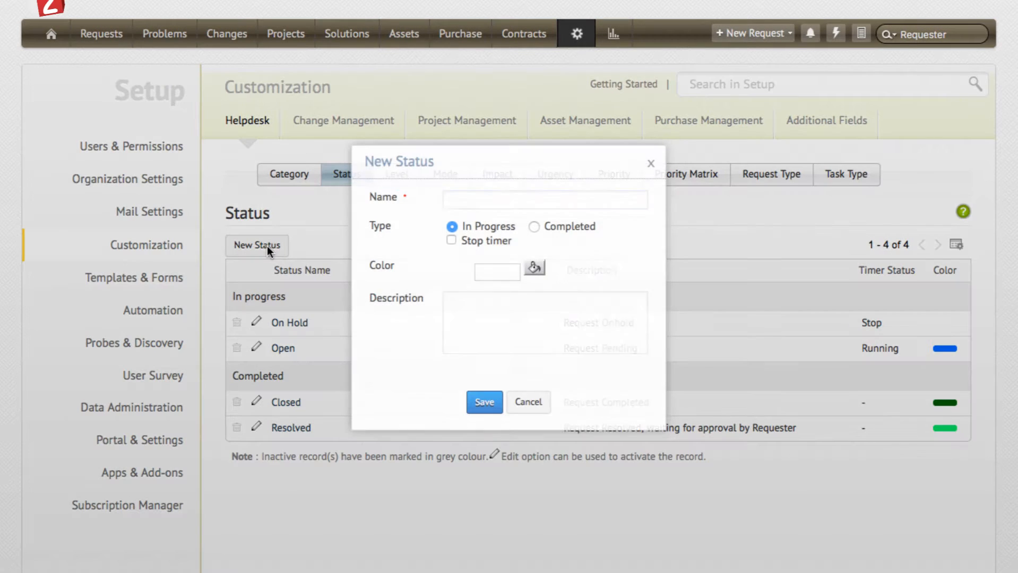
{"action": "type", "text": "In"}
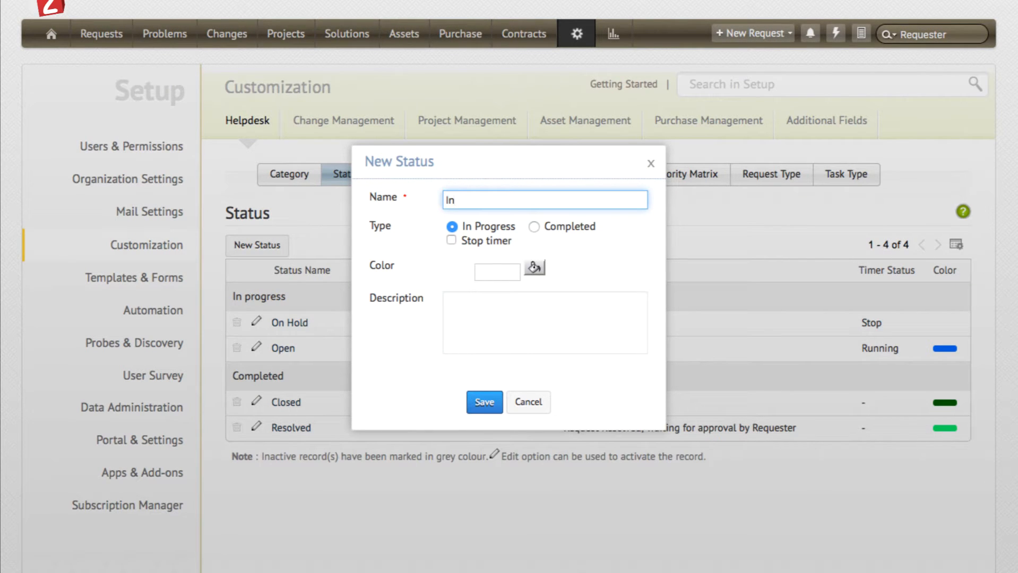
{"action": "type", "text": " progress"}
{"action": "left_click", "coordinate": [536, 268]}
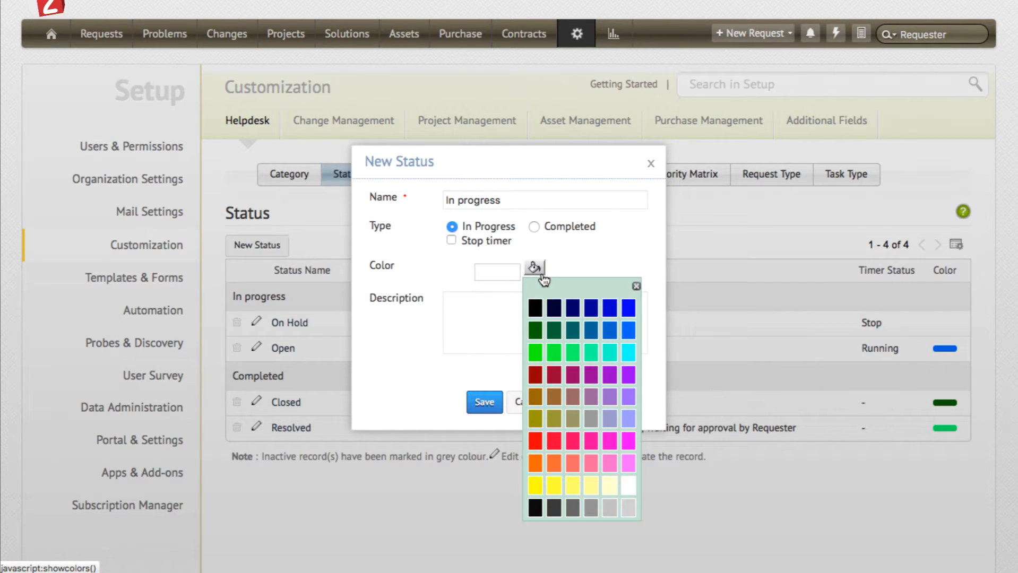
{"action": "left_click", "coordinate": [590, 259]}
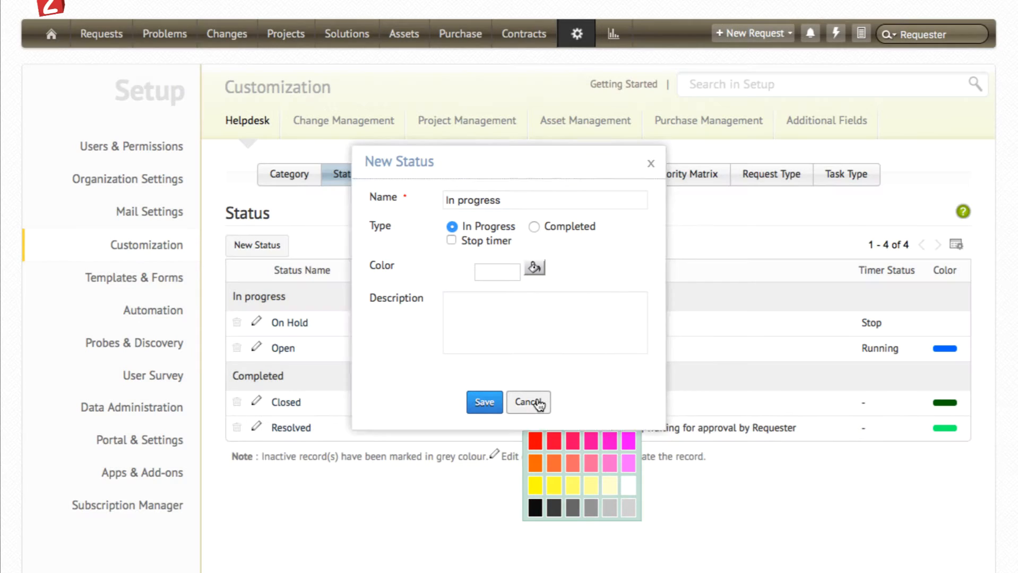
{"action": "left_click", "coordinate": [532, 401]}
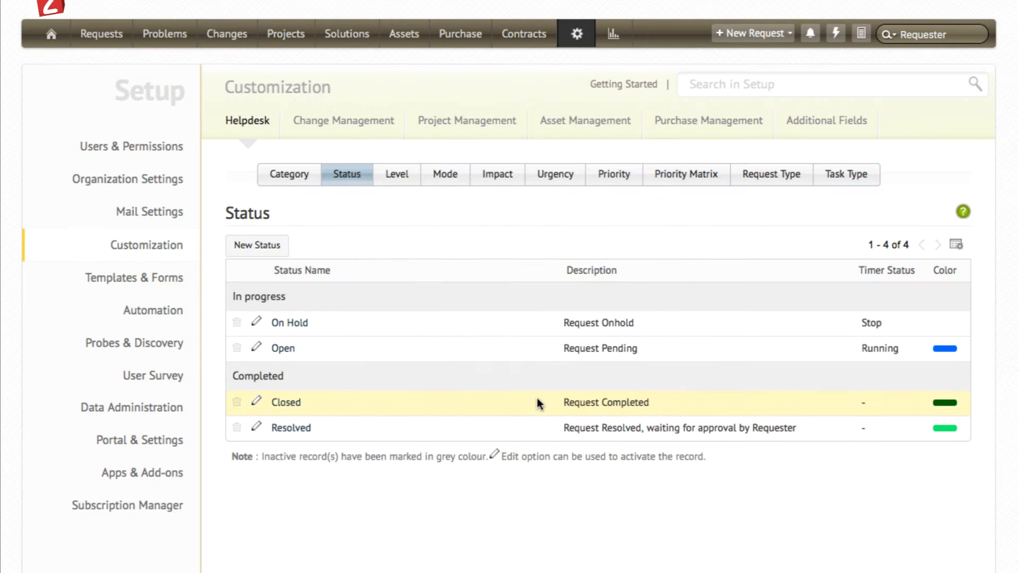
Step: View the helpdesk level and mode lists and open the form for a new mode
{"action": "left_click", "coordinate": [407, 178]}
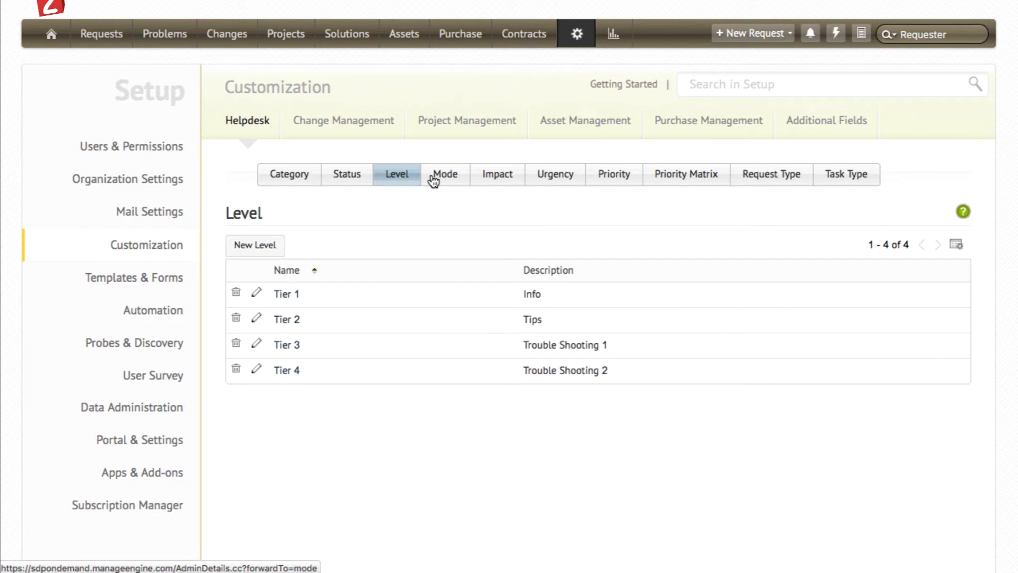
{"action": "left_click", "coordinate": [433, 181]}
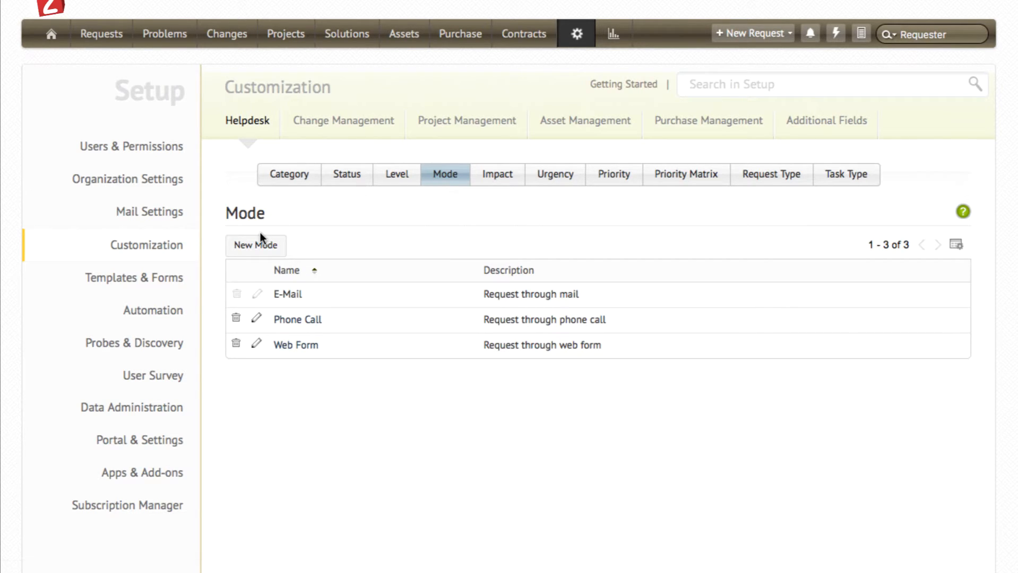
{"action": "left_click", "coordinate": [262, 246]}
Step: Add a helpdesk priority named Urgent and save it
{"action": "left_click", "coordinate": [628, 173]}
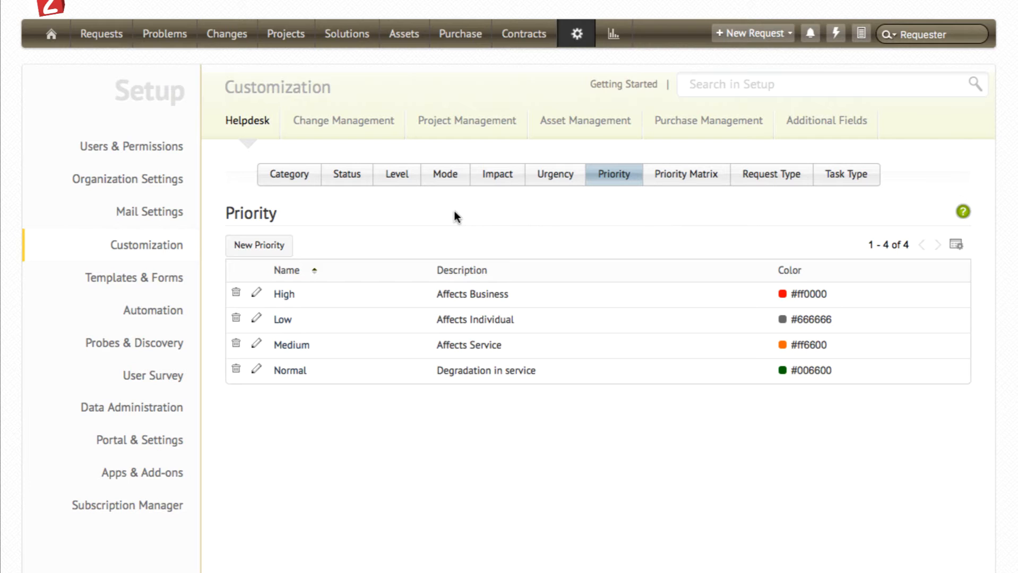
{"action": "left_click", "coordinate": [283, 246]}
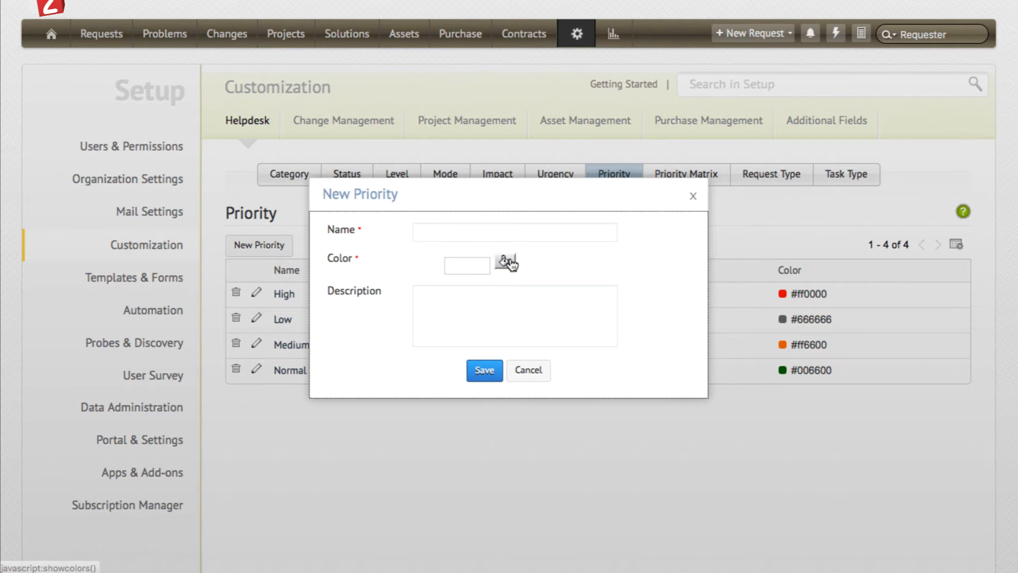
{"action": "left_click", "coordinate": [506, 261]}
{"action": "left_click", "coordinate": [510, 230]}
{"action": "type", "text": "Urgent"}
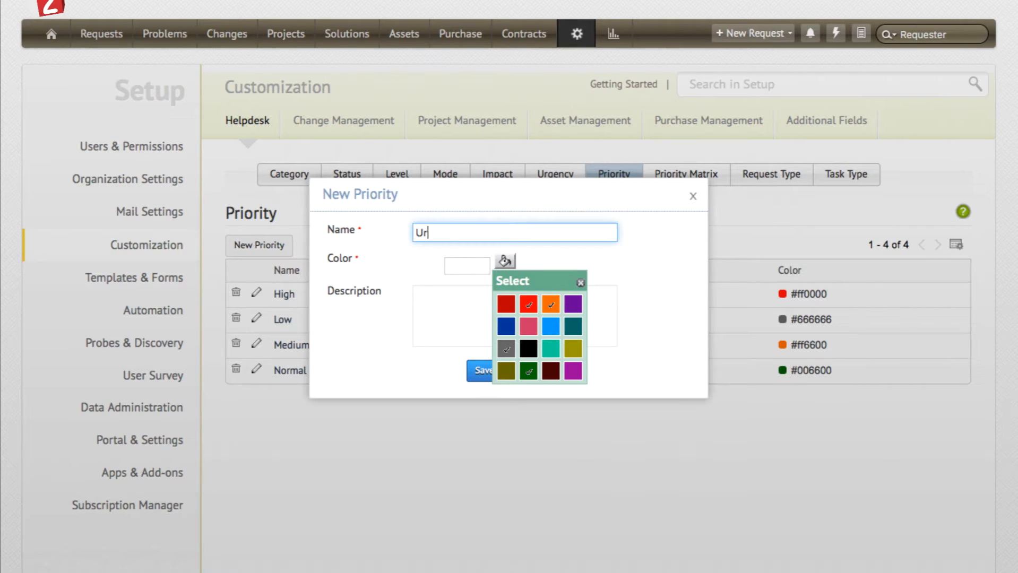
{"action": "left_click", "coordinate": [484, 372]}
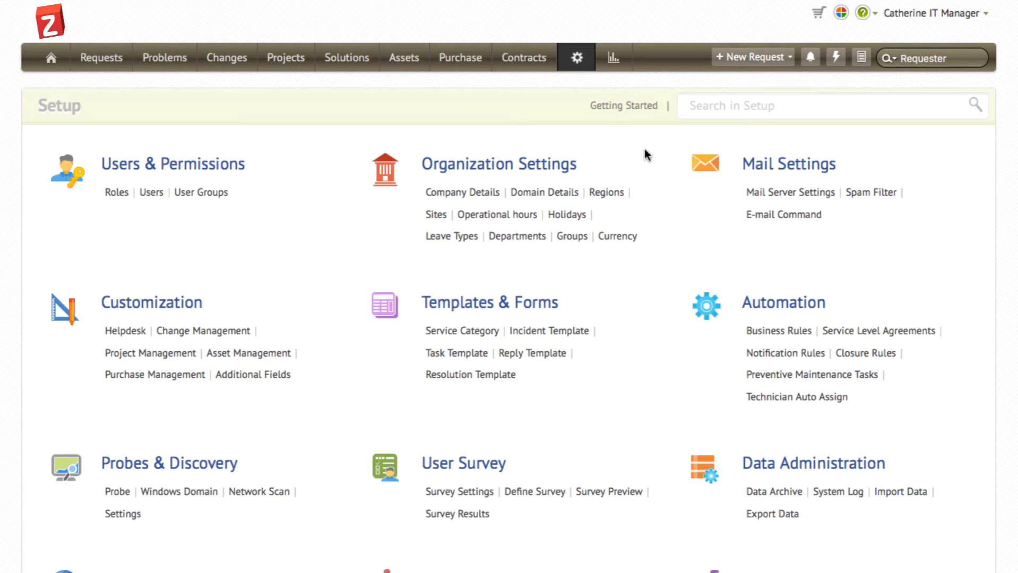
Step: Start a new incident template and name it Printer Issues
{"action": "left_click", "coordinate": [569, 329]}
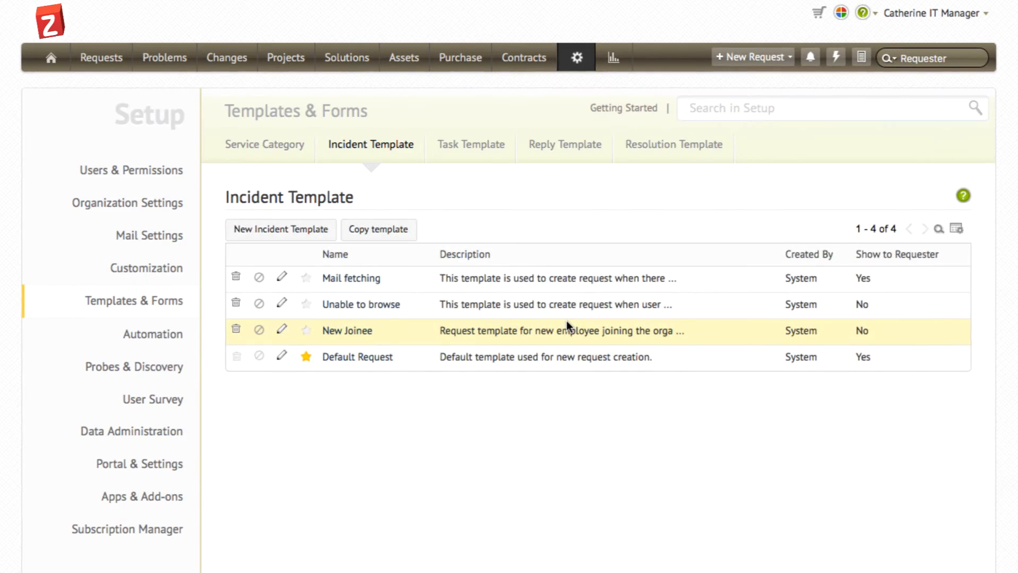
{"action": "left_click", "coordinate": [311, 231]}
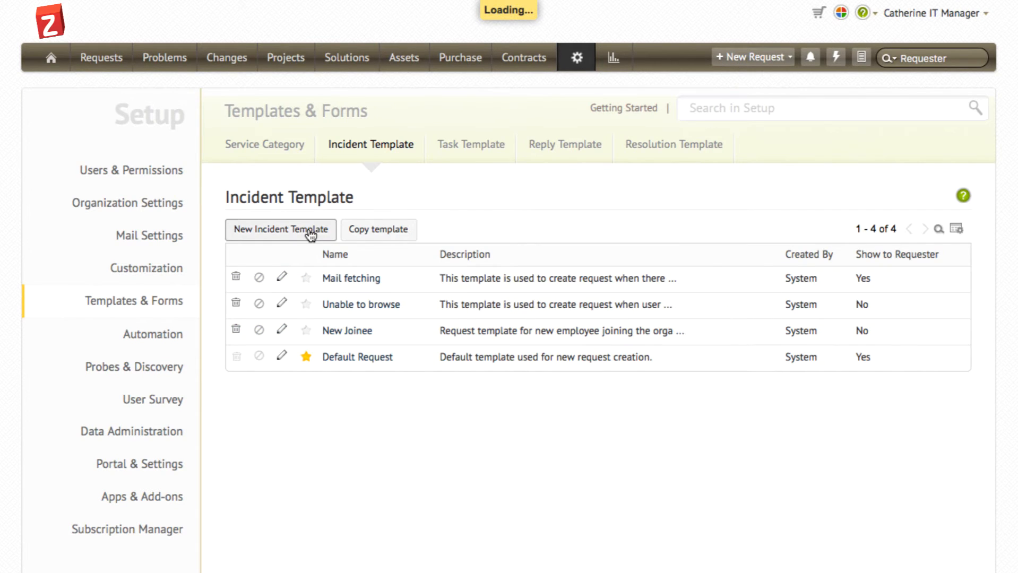
{"action": "type", "text": "Printer "}
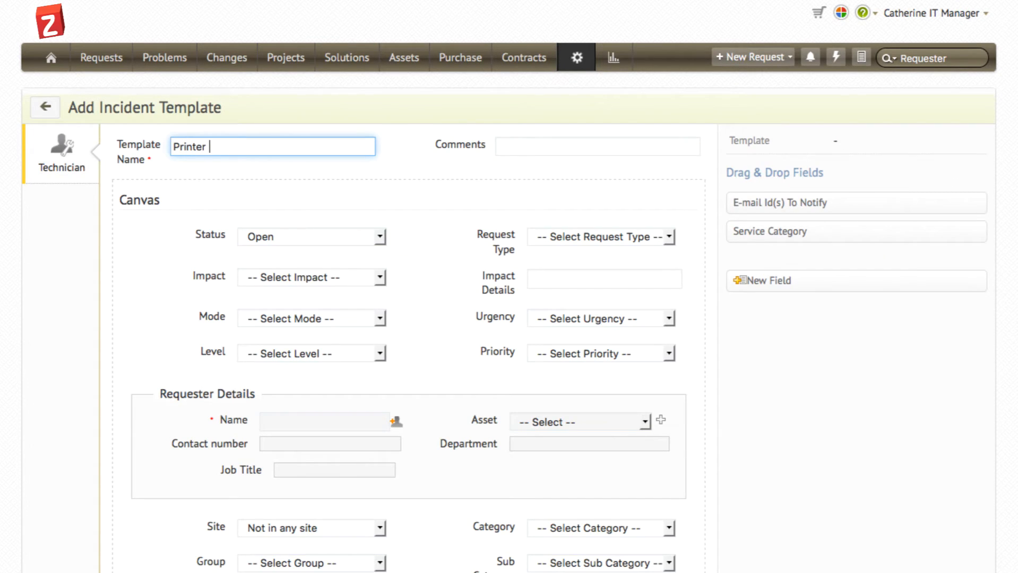
{"action": "type", "text": "Issues"}
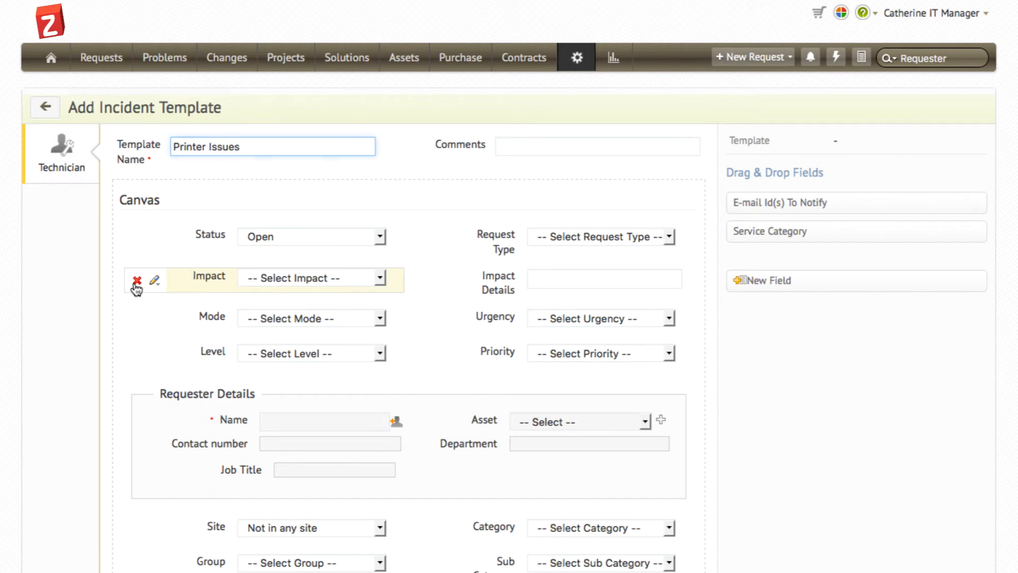
Step: Remove the Impact field from the template canvas and make the Mode field mandatory
{"action": "left_click", "coordinate": [137, 282]}
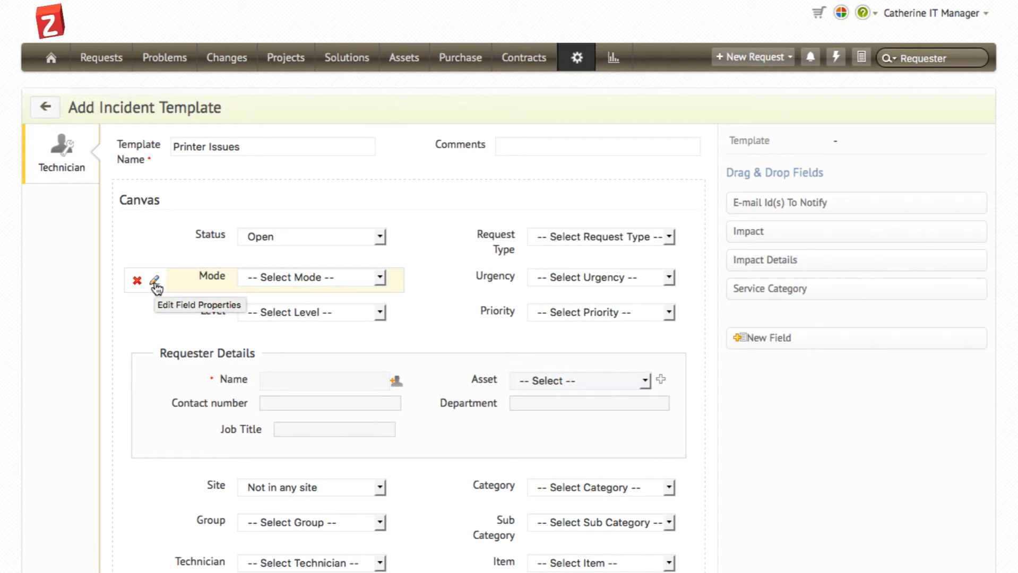
{"action": "left_click", "coordinate": [155, 285]}
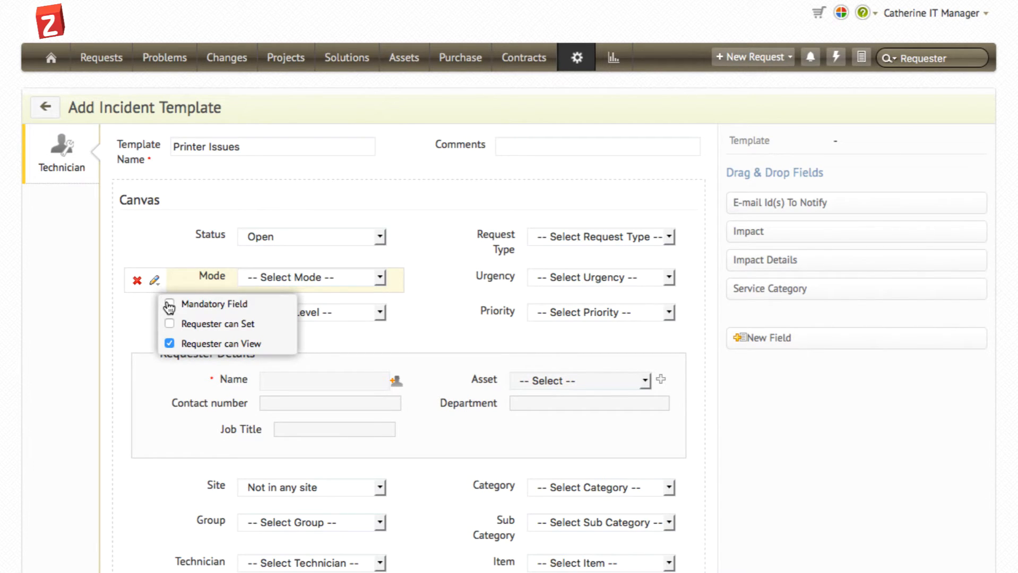
{"action": "left_click", "coordinate": [170, 306]}
Step: Add a new single-line field named Printer name to the canvas between the Urgency and Priority fields
{"action": "left_click_drag", "start_coordinate": [747, 336], "coordinate": [550, 321]}
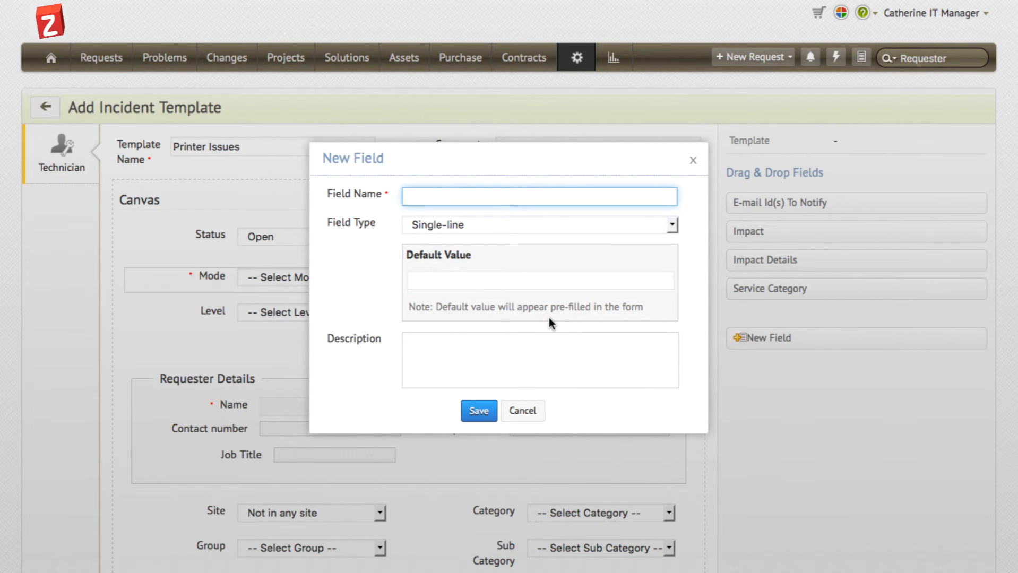
{"action": "left_click", "coordinate": [522, 226]}
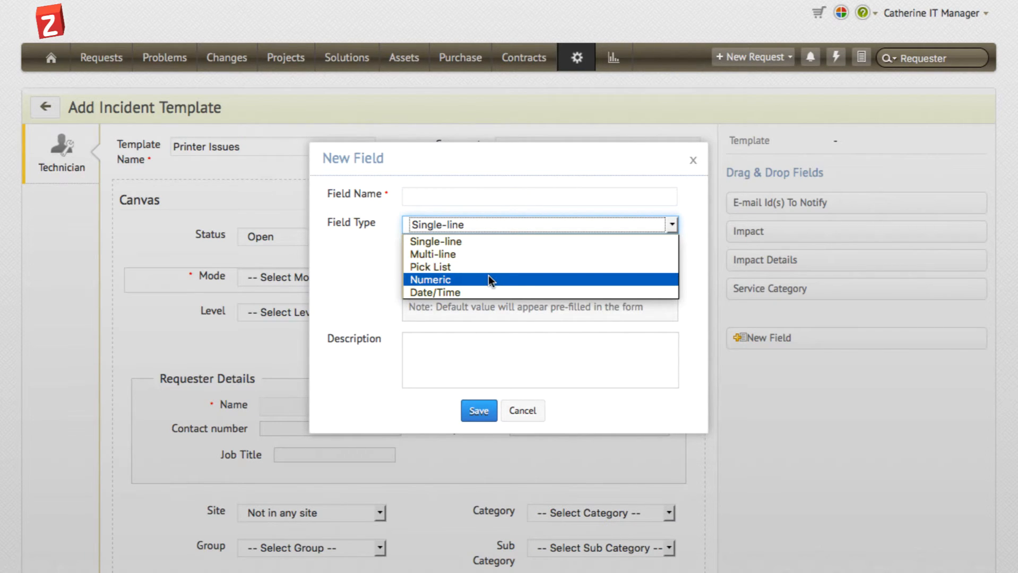
{"action": "left_click", "coordinate": [484, 201]}
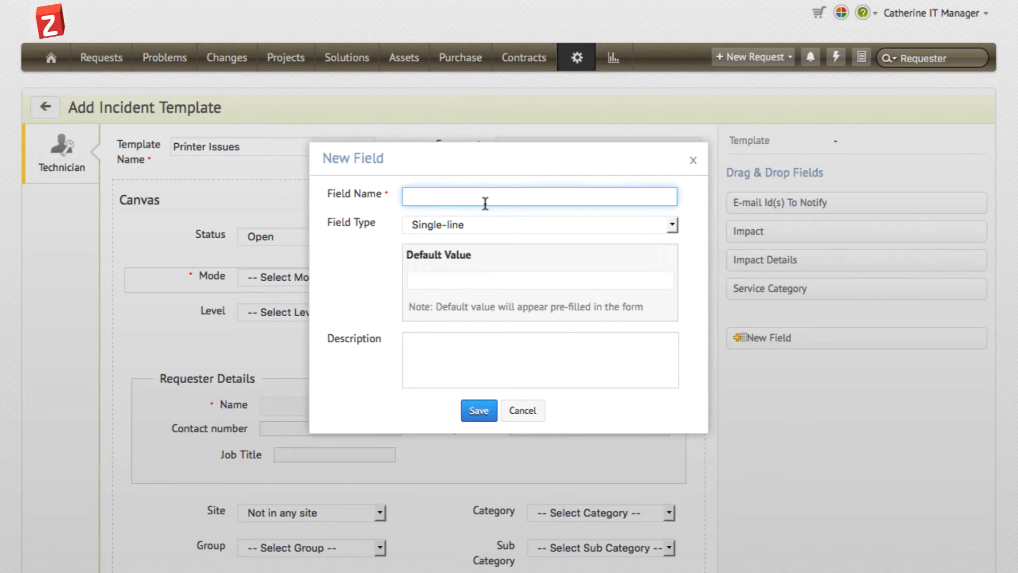
{"action": "type", "text": "Printer name"}
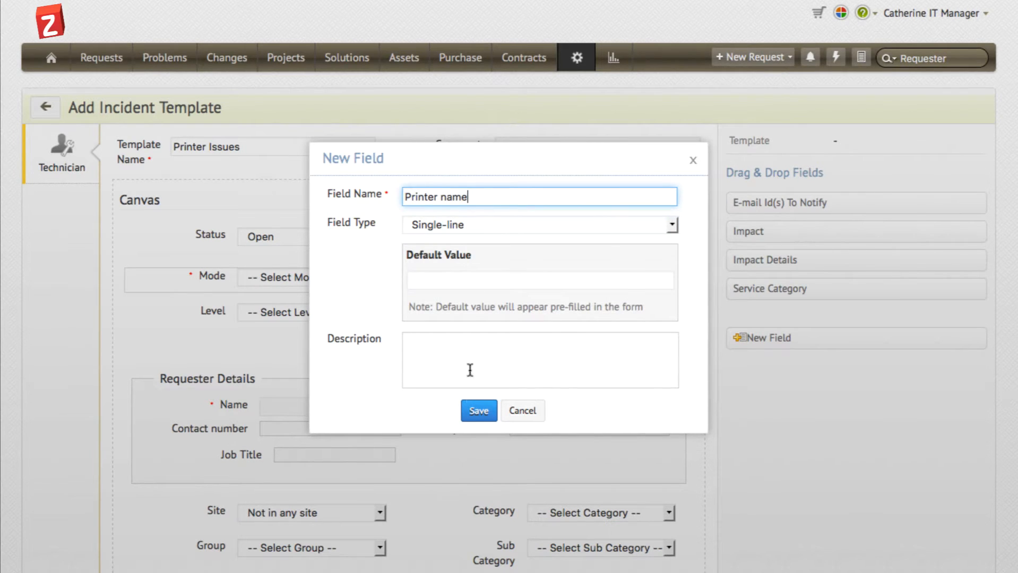
{"action": "left_click", "coordinate": [470, 410]}
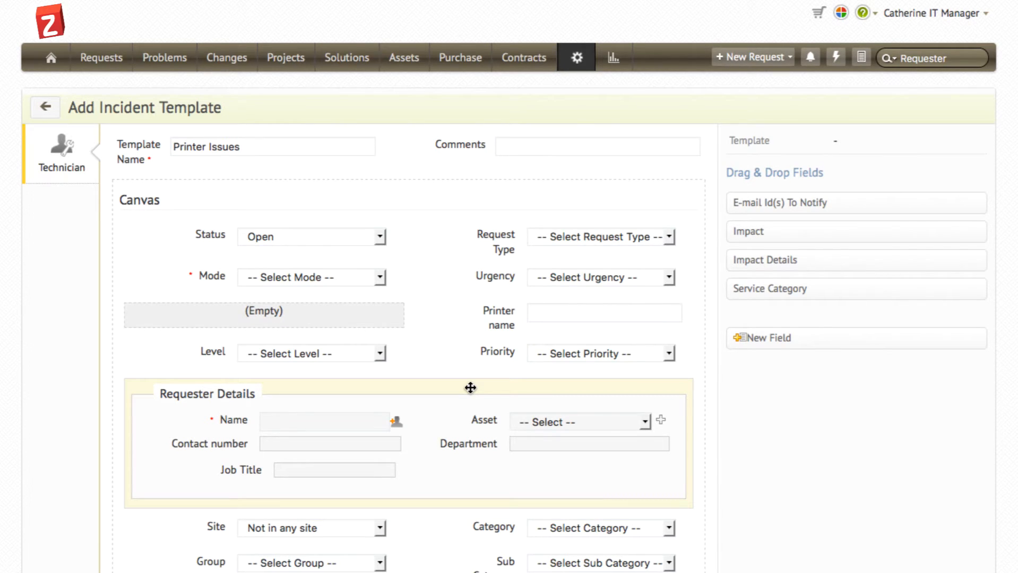
Step: Show the template to requesters without keeping any user group selected, and save the template
{"action": "scroll", "coordinate": [471, 387], "scroll_direction": "down", "scroll_amount": 14}
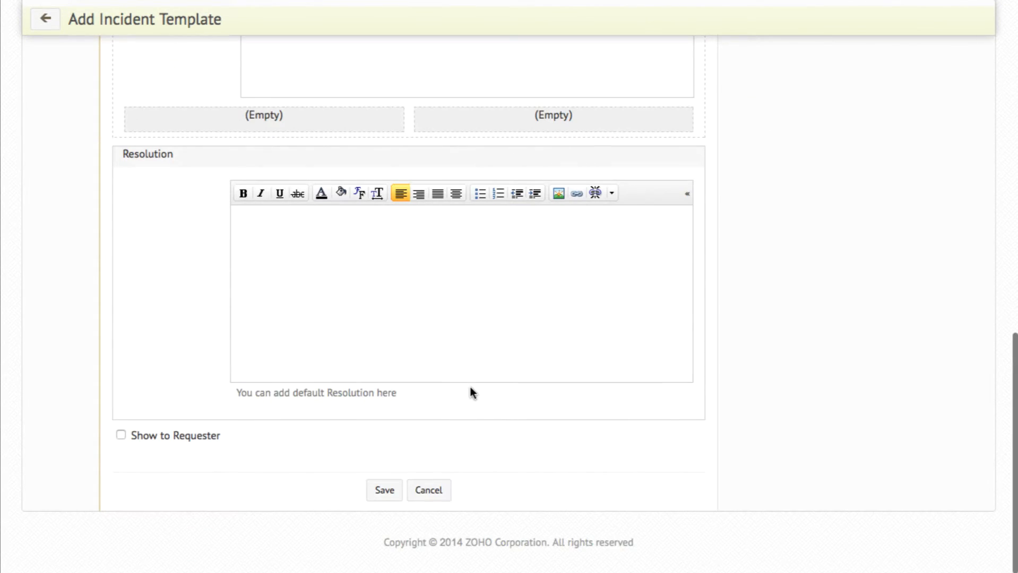
{"action": "left_click", "coordinate": [121, 435]}
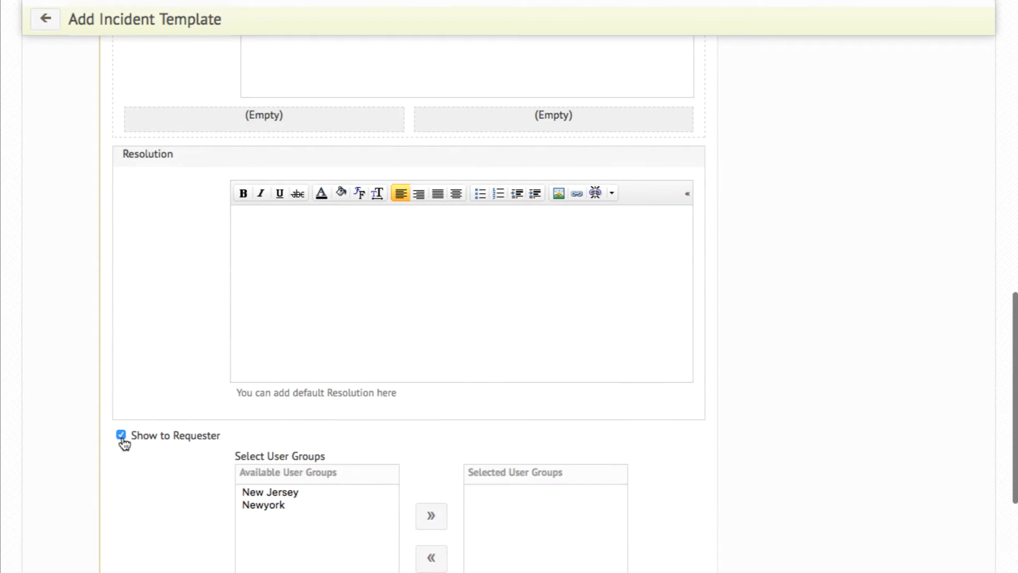
{"action": "scroll", "coordinate": [123, 443], "scroll_direction": "down", "scroll_amount": 3}
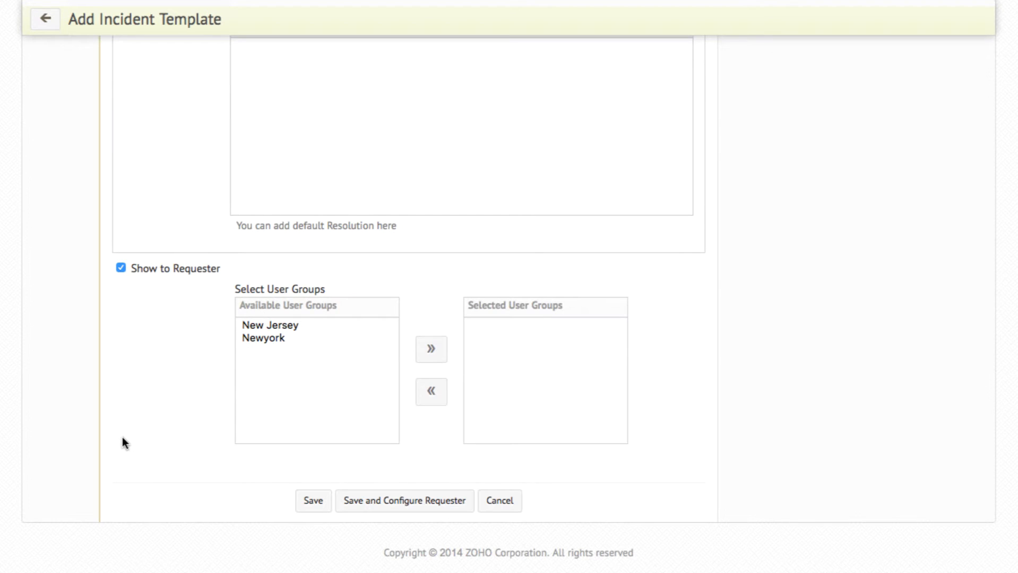
{"action": "double_click", "coordinate": [264, 328]}
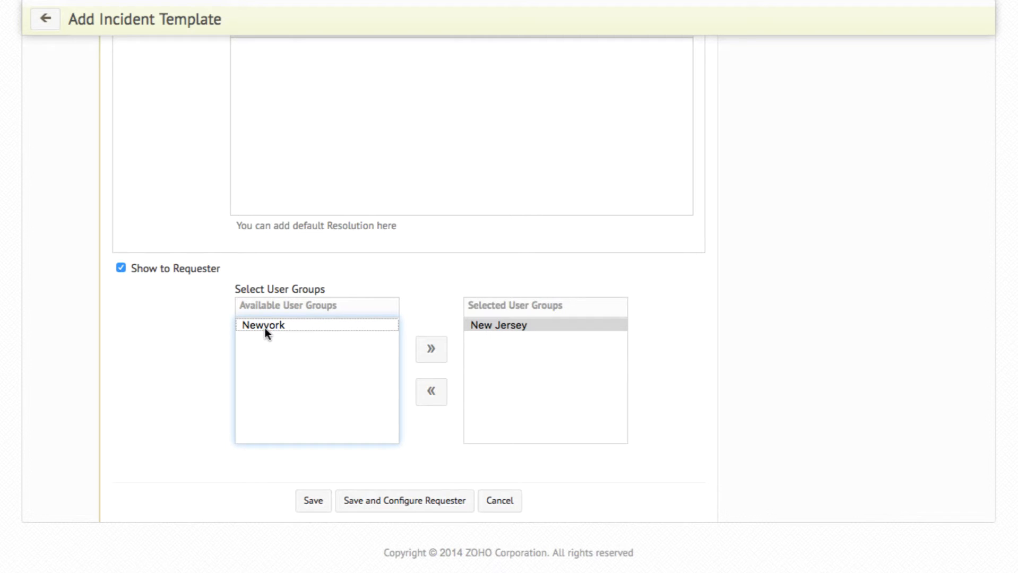
{"action": "left_click", "coordinate": [442, 397]}
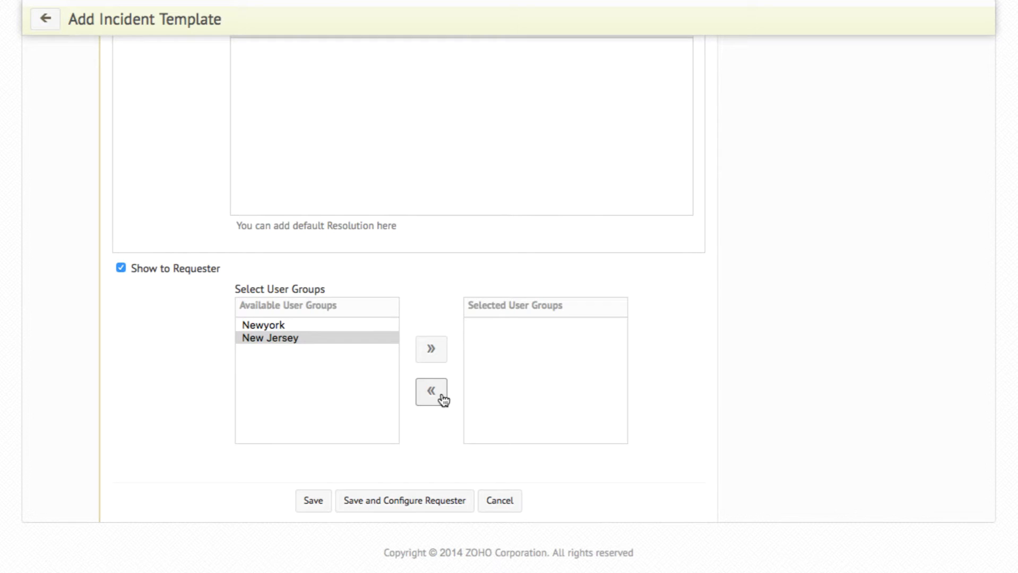
{"action": "left_click", "coordinate": [319, 500]}
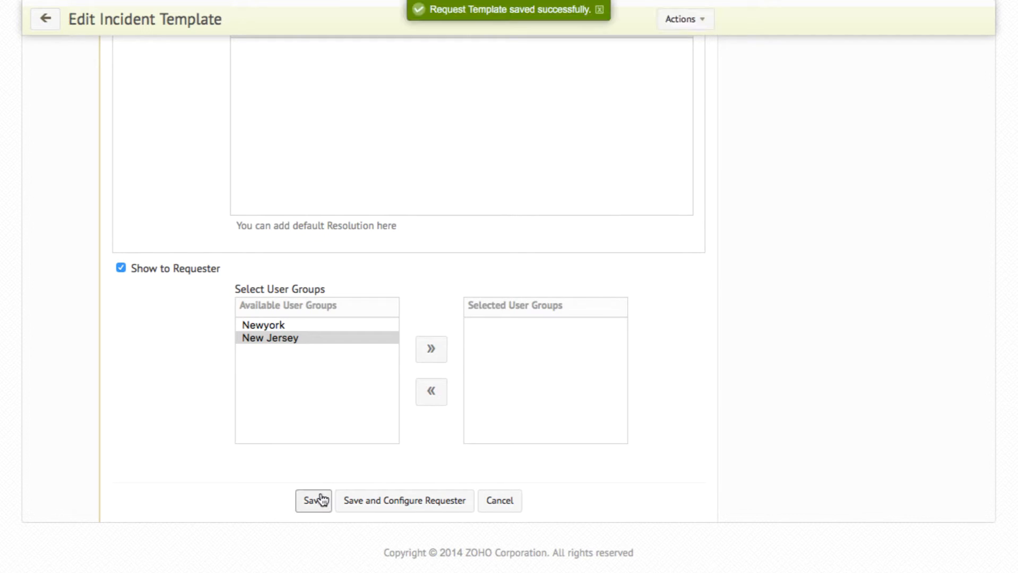
Step: Open the template's requester layout, then add a task titled Fix the Printer to the template, leaving its priority and task type unset
{"action": "scroll", "coordinate": [321, 499], "scroll_direction": "up", "scroll_amount": 15}
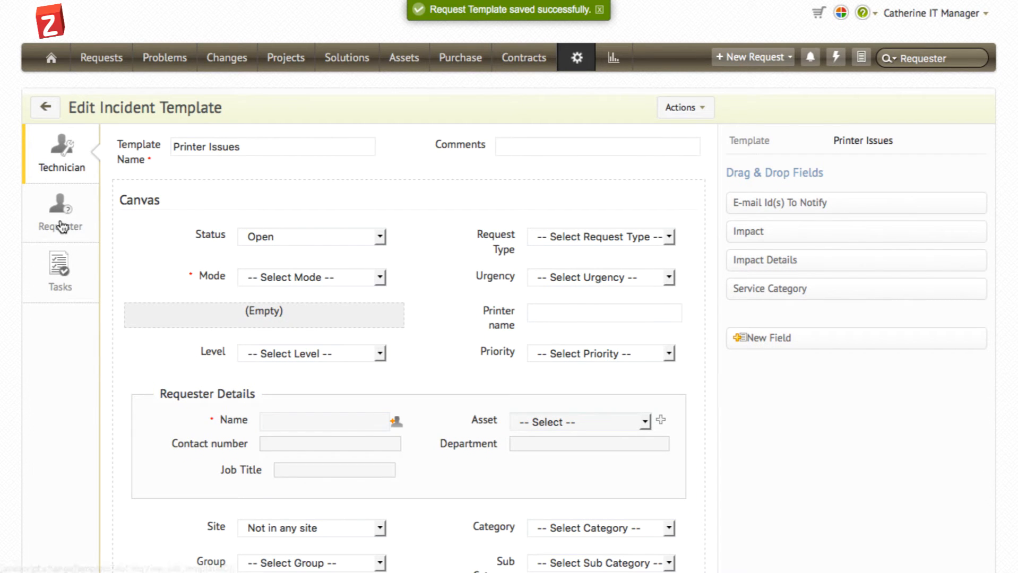
{"action": "left_click", "coordinate": [62, 226]}
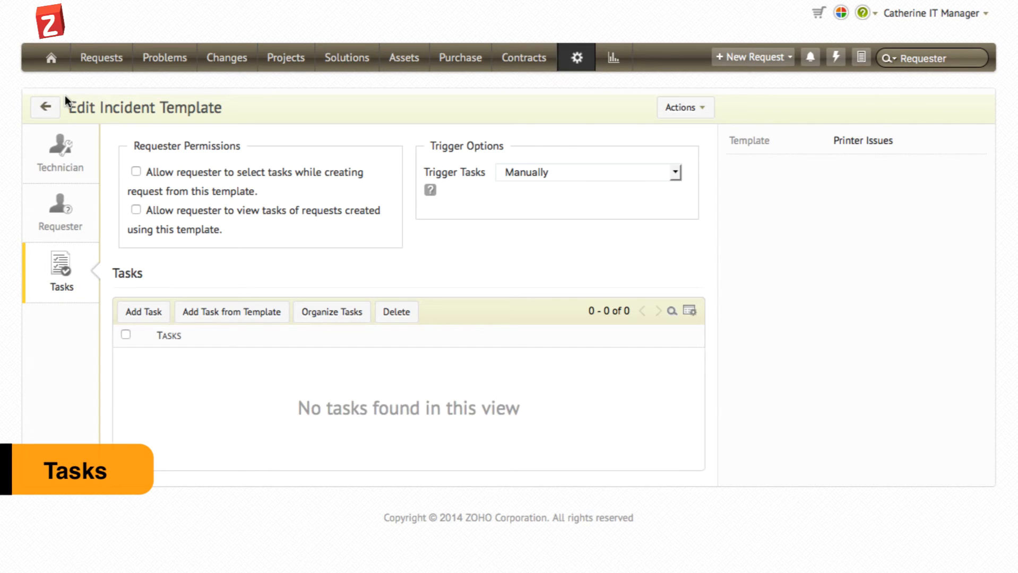
{"action": "left_click", "coordinate": [158, 321]}
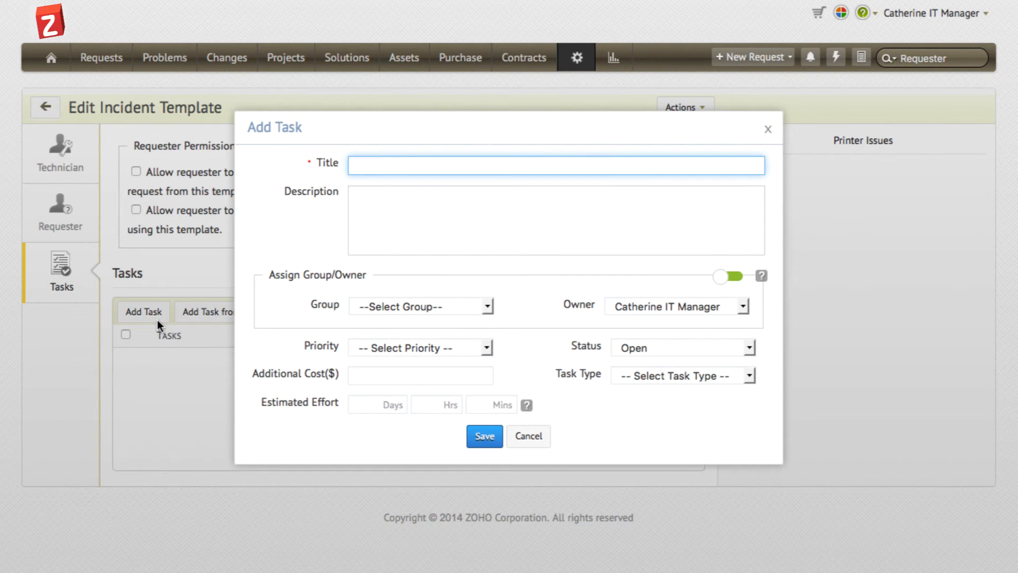
{"action": "type", "text": "Fix the Pt"}
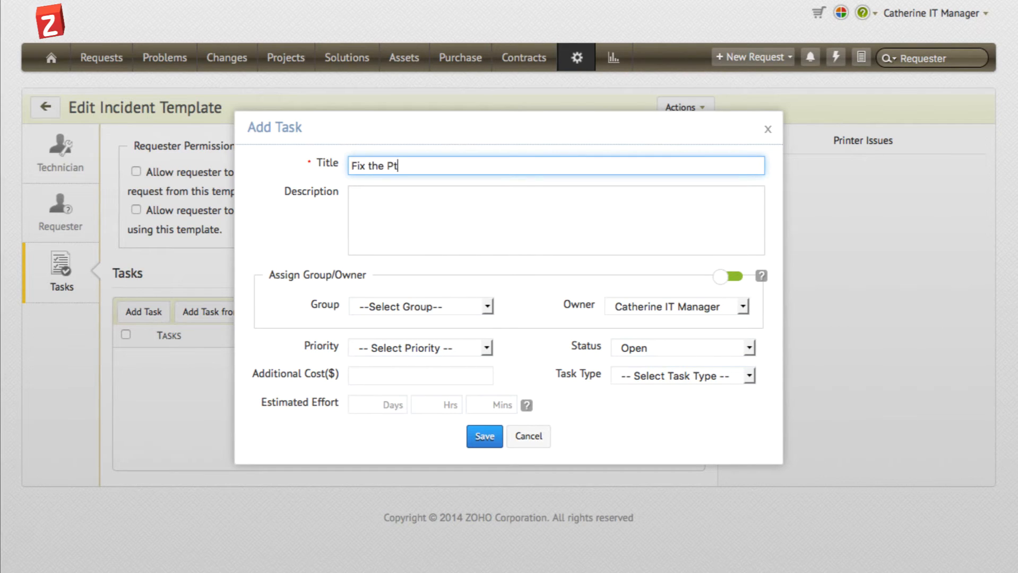
{"action": "key", "text": "BackSpace"}
{"action": "key", "text": "BackSpace"}
{"action": "type", "text": "Printer"}
{"action": "left_click", "coordinate": [389, 348]}
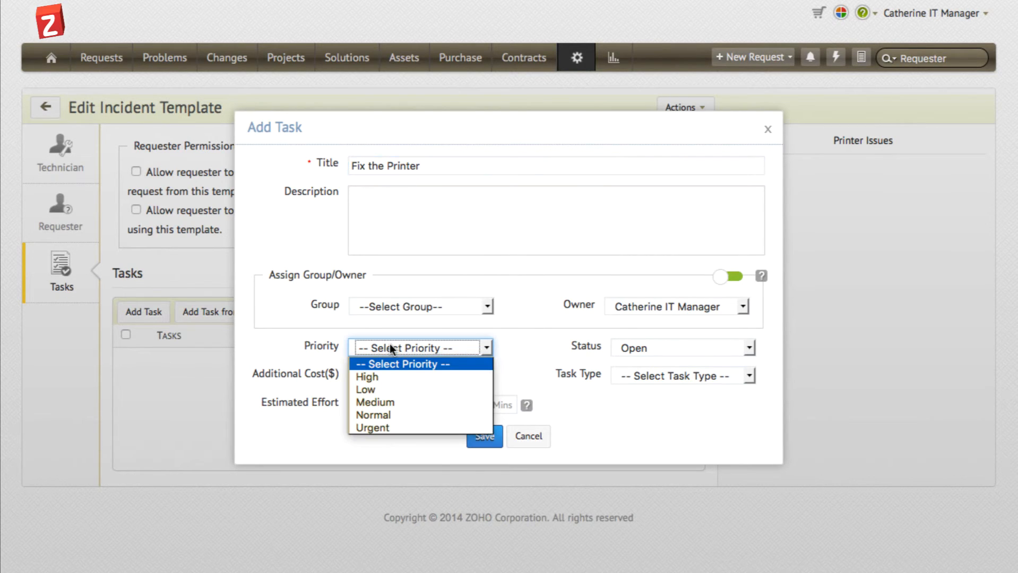
{"action": "left_click", "coordinate": [390, 348]}
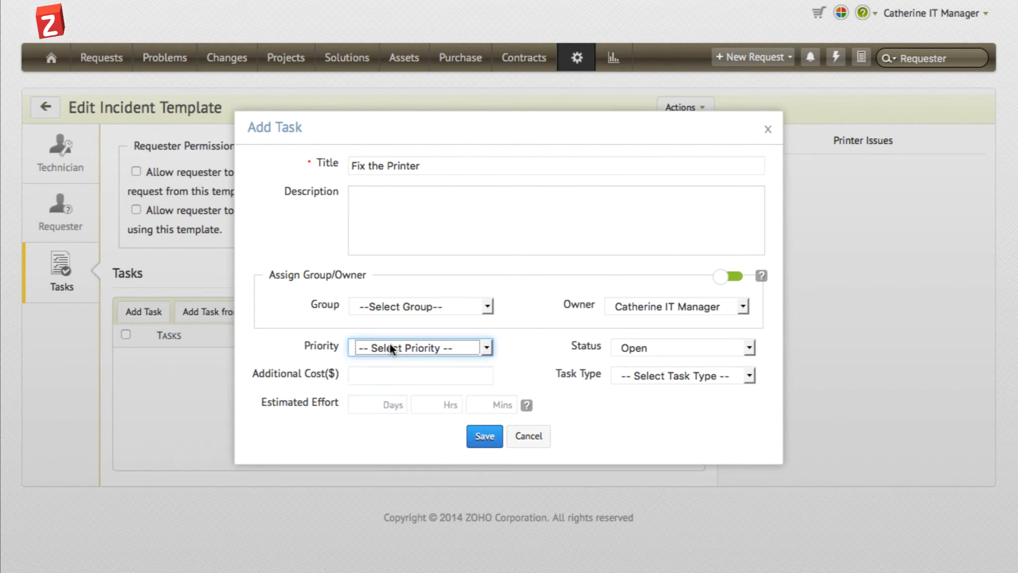
{"action": "left_click", "coordinate": [649, 375]}
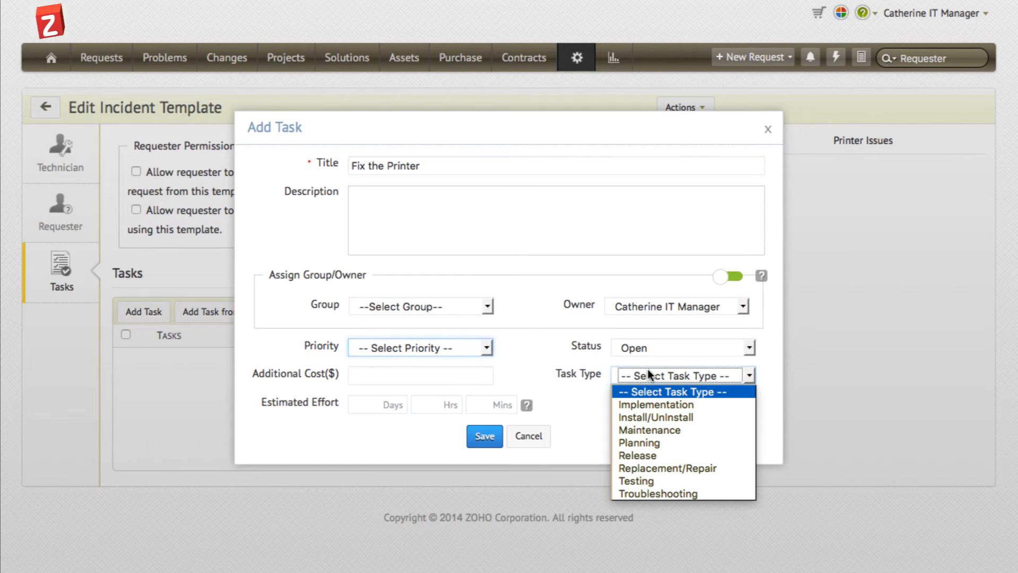
{"action": "left_click", "coordinate": [513, 368]}
{"action": "left_click", "coordinate": [488, 435]}
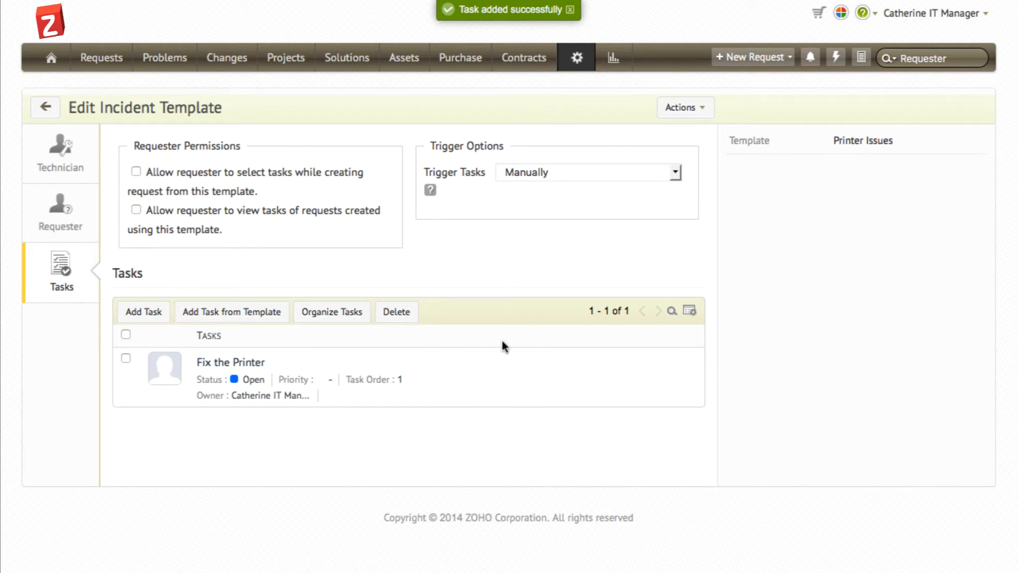
{"action": "left_click", "coordinate": [548, 177]}
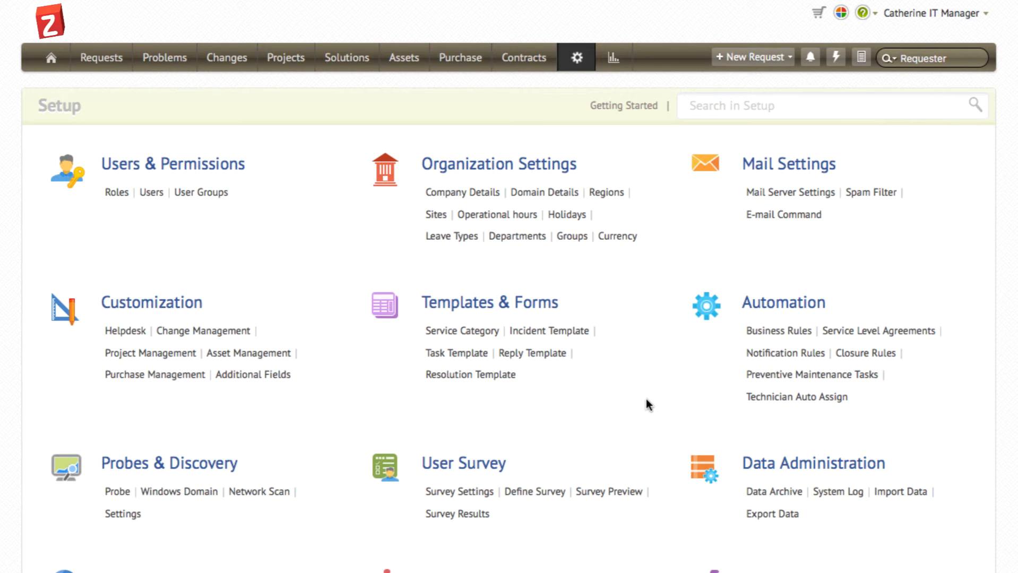
Step: Start a new incident business rule named "Assigning statu" that executes when a request is Created
{"action": "left_click", "coordinate": [770, 332]}
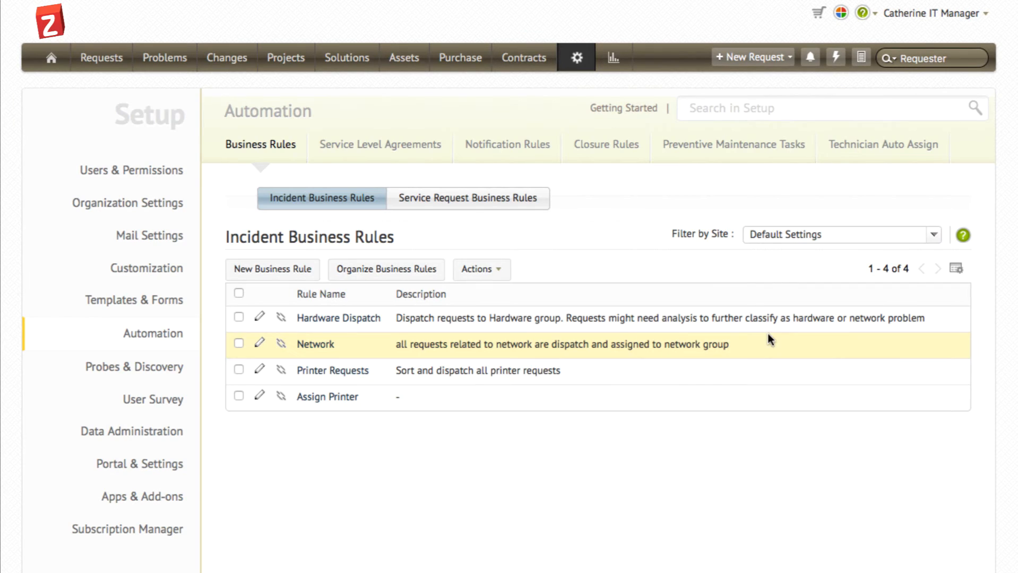
{"action": "left_click", "coordinate": [300, 268]}
{"action": "left_click", "coordinate": [427, 276]}
{"action": "type", "text": "Assign"}
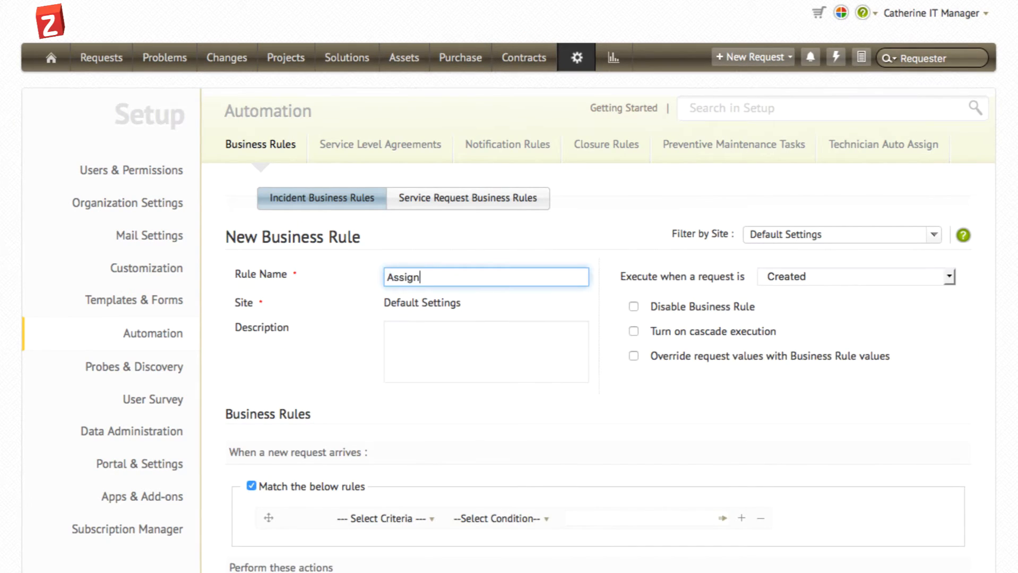
{"action": "type", "text": "ing statu"}
{"action": "left_click", "coordinate": [784, 273]}
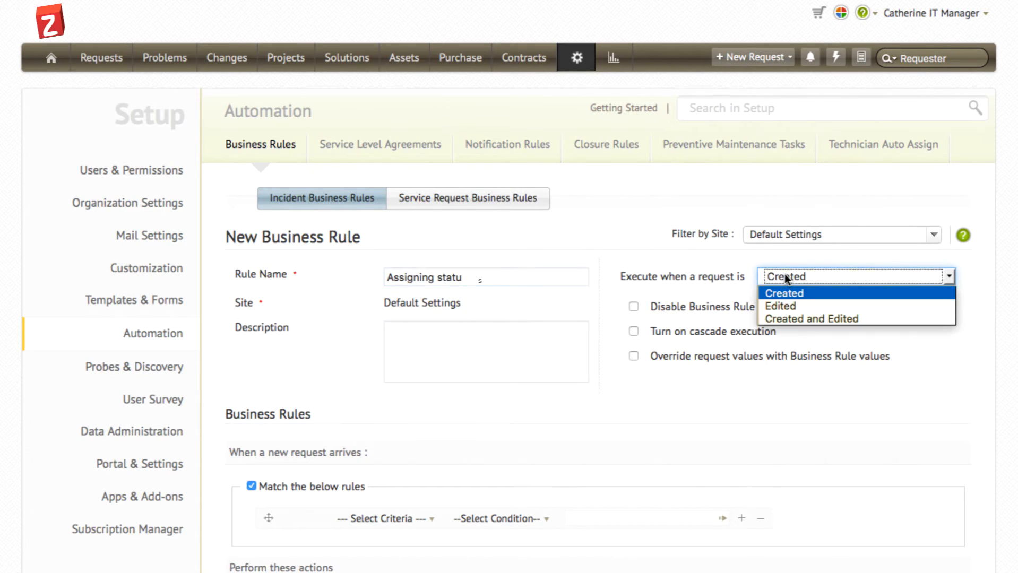
{"action": "left_click", "coordinate": [780, 291]}
Step: Set the rule's matching criterion to Subject contains "Outlook Crash"
{"action": "scroll", "coordinate": [701, 191], "scroll_direction": "down", "scroll_amount": 5}
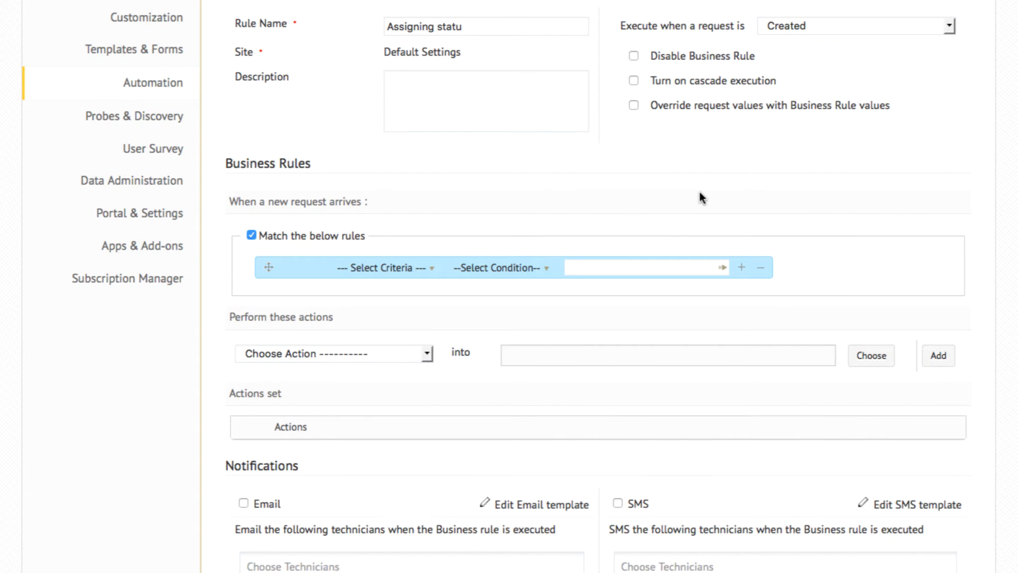
{"action": "left_click", "coordinate": [407, 267]}
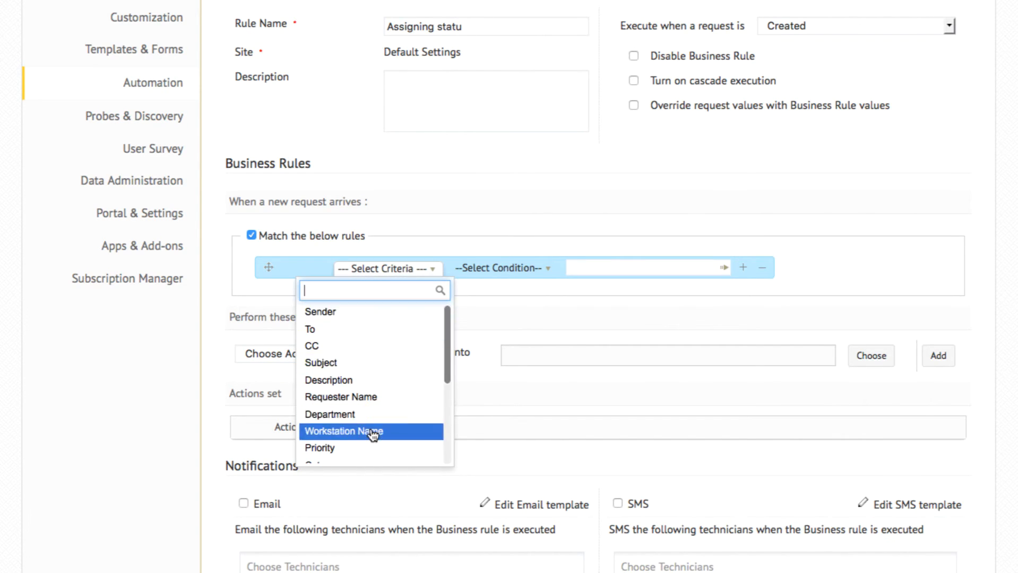
{"action": "scroll", "coordinate": [373, 435], "scroll_direction": "down", "scroll_amount": 1}
{"action": "scroll", "coordinate": [373, 435], "scroll_direction": "down", "scroll_amount": 2}
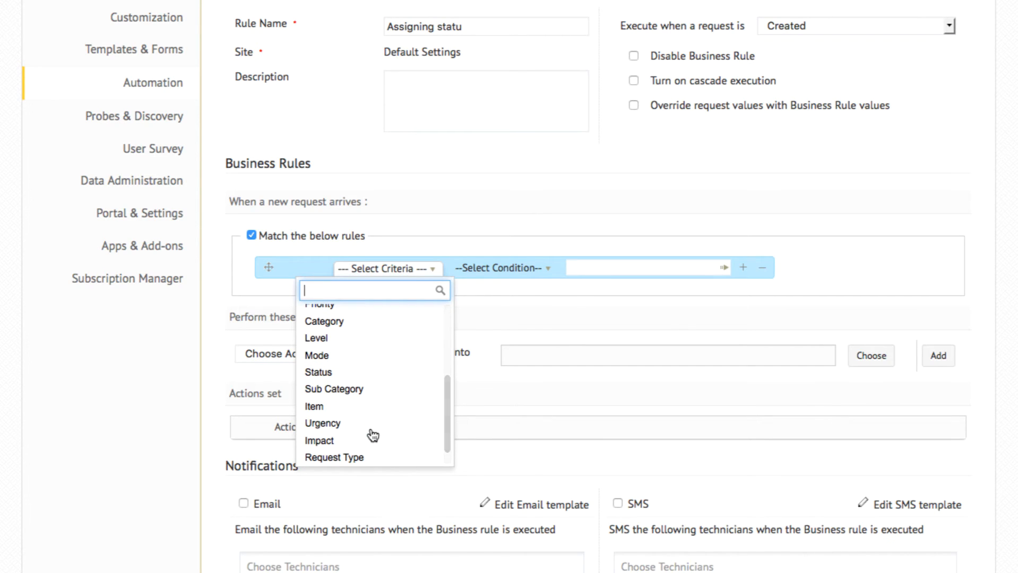
{"action": "scroll", "coordinate": [373, 436], "scroll_direction": "up", "scroll_amount": 3}
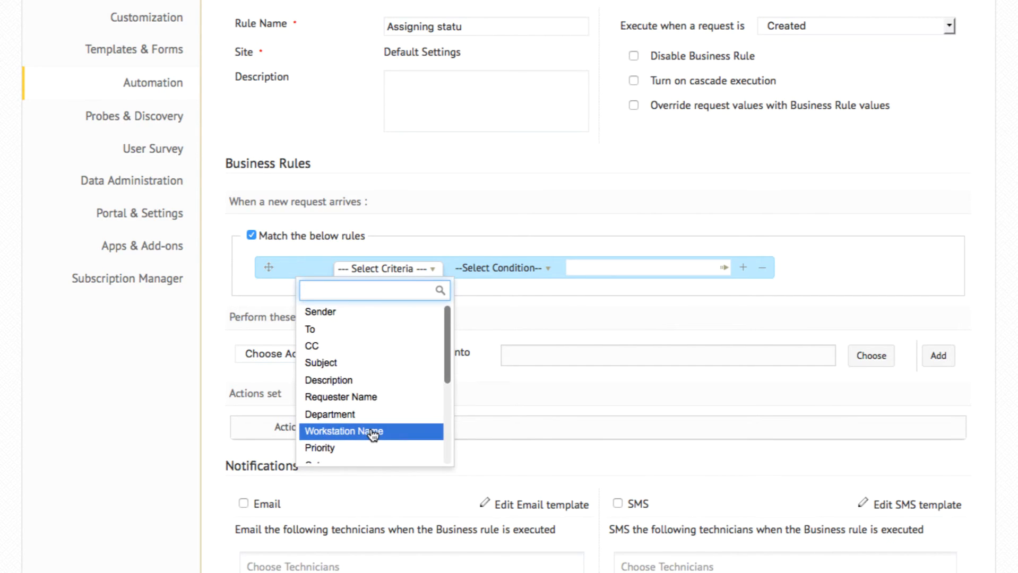
{"action": "left_click", "coordinate": [351, 363]}
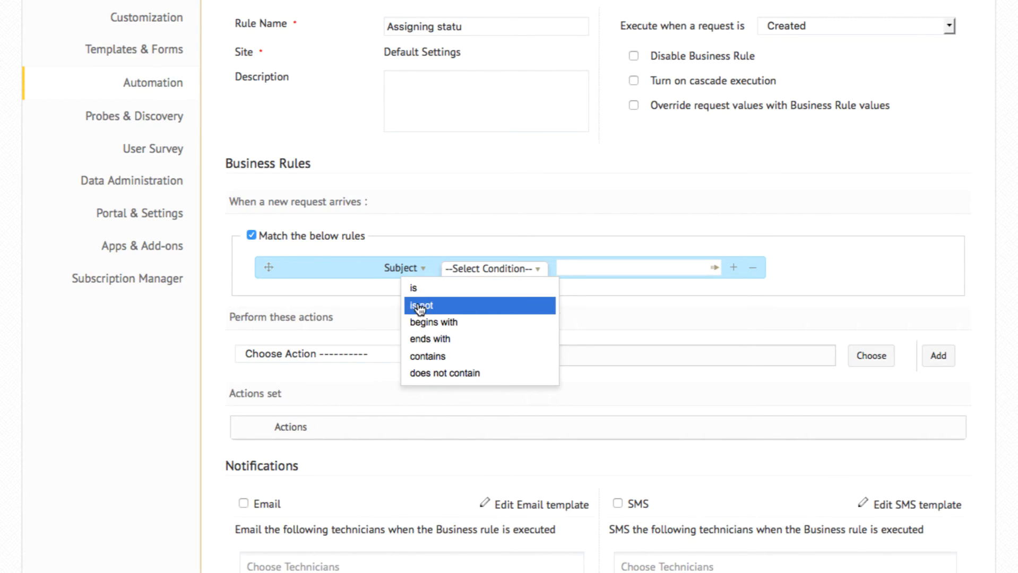
{"action": "left_click", "coordinate": [429, 358]}
{"action": "left_click", "coordinate": [595, 272]}
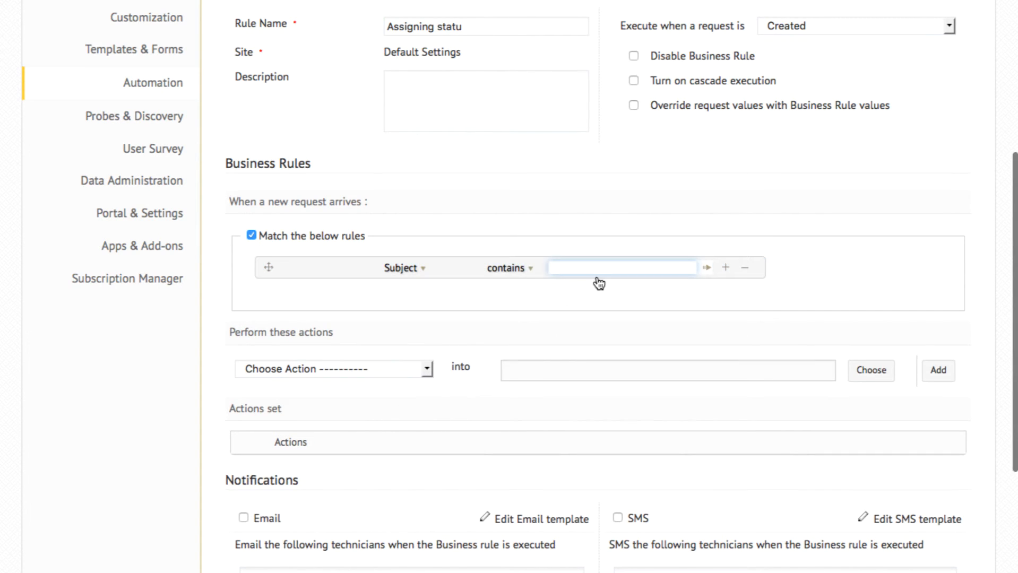
{"action": "type", "text": "Outlook"}
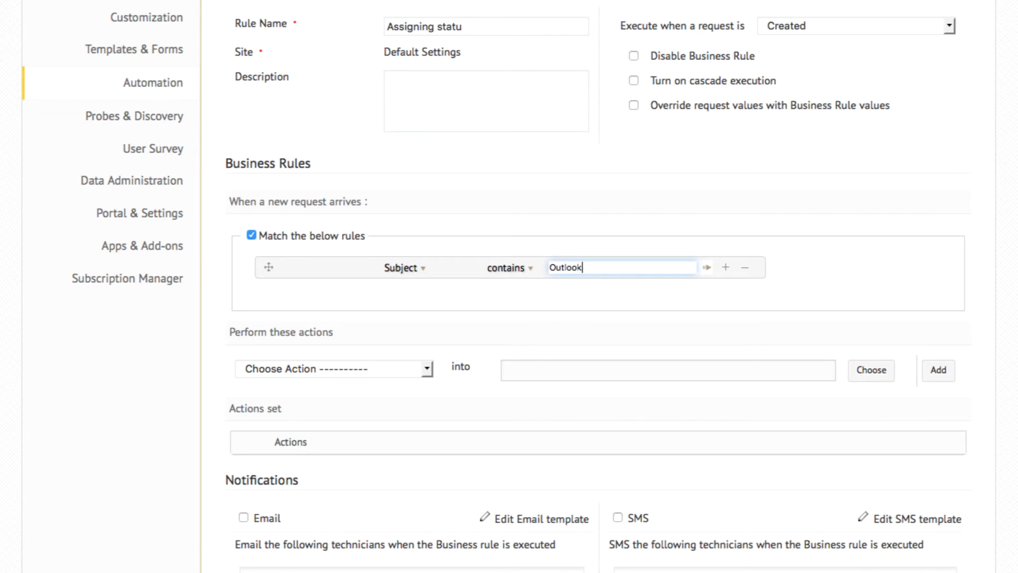
{"action": "type", "text": " Crash"}
Step: Add an Assign to Technician action that assigns matching requests to the IT manager
{"action": "left_click", "coordinate": [426, 370]}
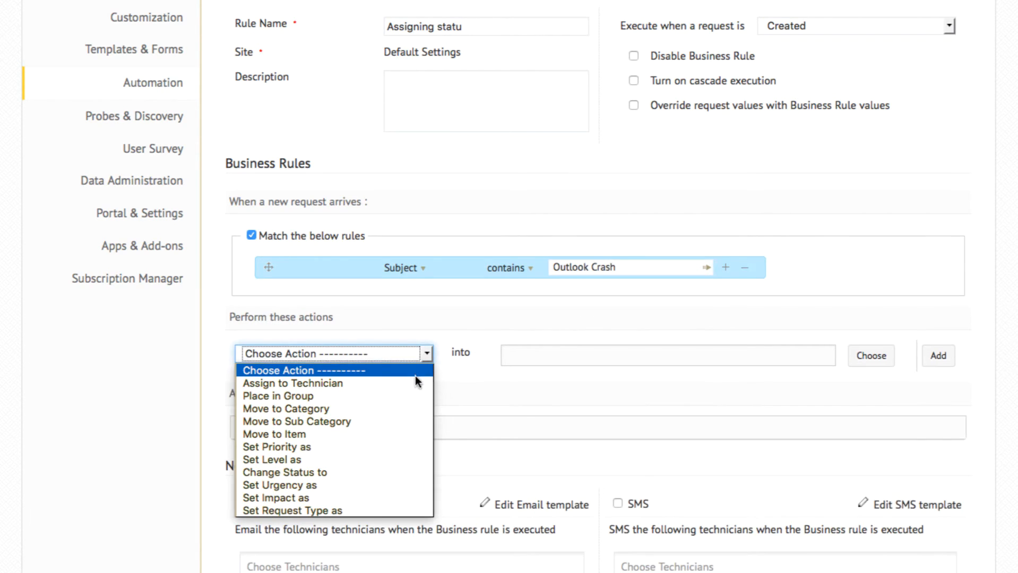
{"action": "left_click", "coordinate": [409, 383]}
{"action": "left_click", "coordinate": [565, 354]}
{"action": "left_click", "coordinate": [451, 219]}
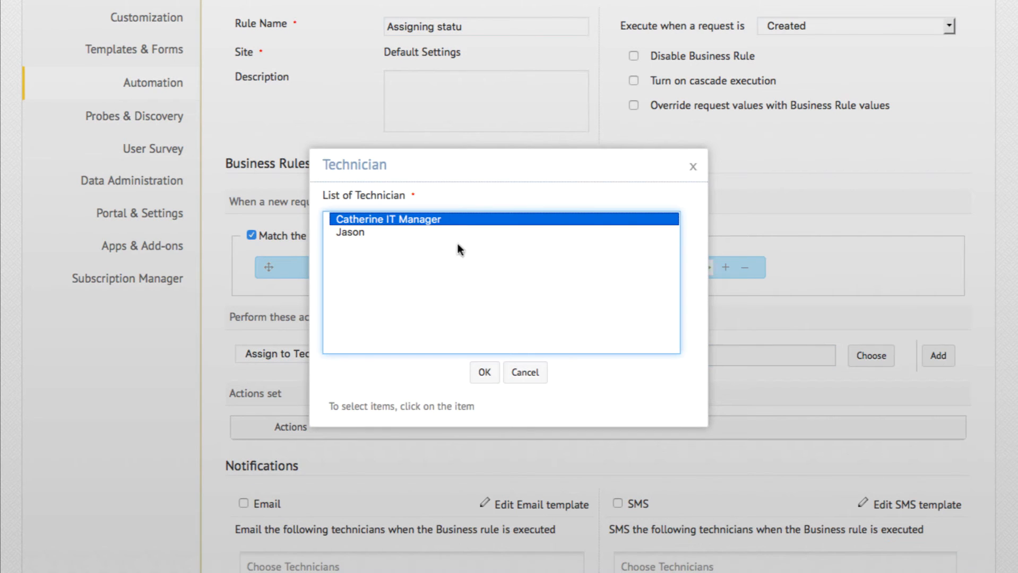
{"action": "left_click", "coordinate": [482, 368]}
{"action": "left_click", "coordinate": [938, 356]}
Step: Add a Place in Group action with the IT group to the rule's action set
{"action": "left_click", "coordinate": [319, 353]}
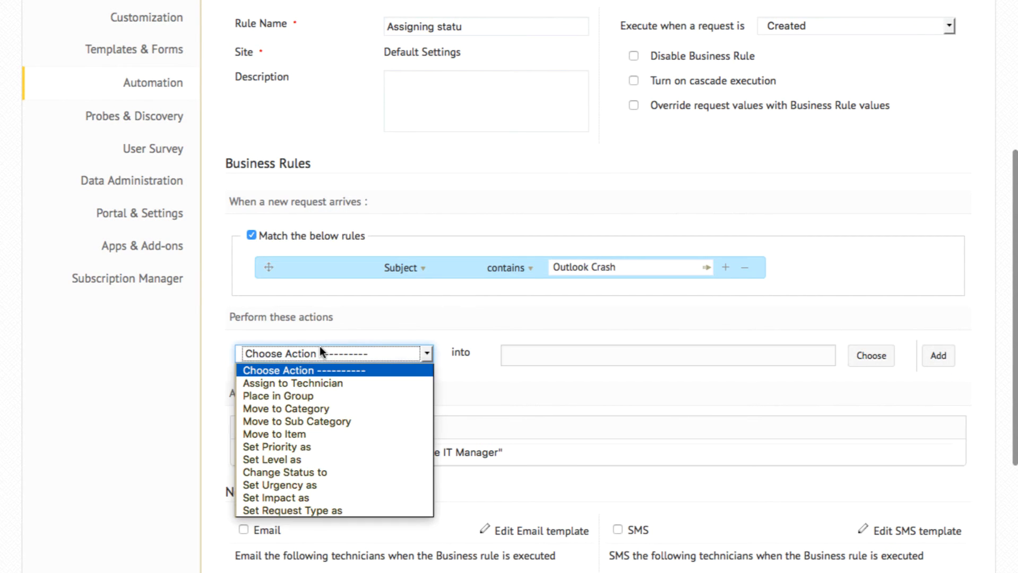
{"action": "left_click", "coordinate": [310, 393]}
{"action": "left_click", "coordinate": [643, 351]}
{"action": "left_click", "coordinate": [359, 232]}
{"action": "key", "text": "Down"}
{"action": "left_click", "coordinate": [485, 372]}
{"action": "left_click", "coordinate": [938, 356]}
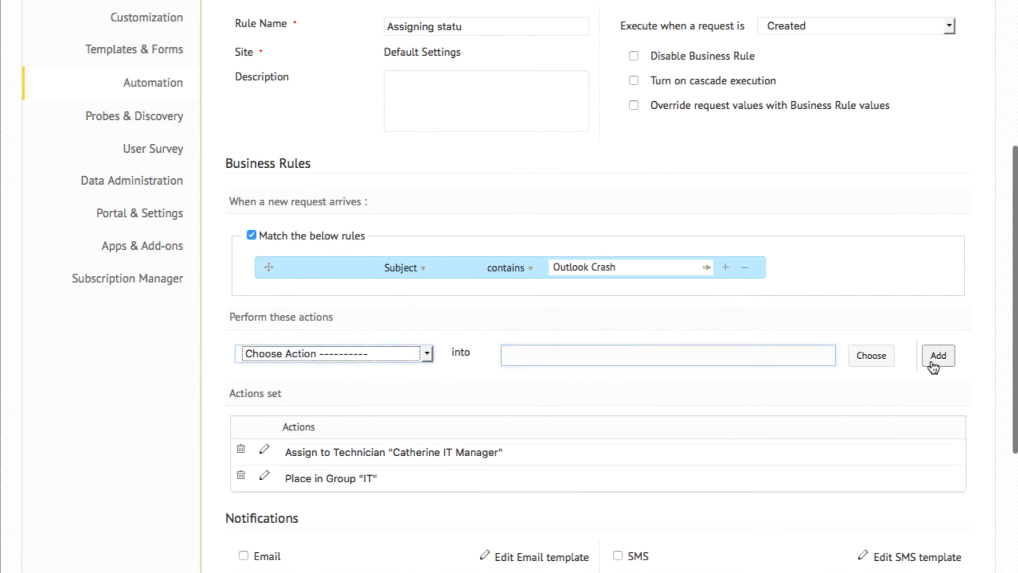
Step: Add a Set Priority action with the value High to the rule's action set
{"action": "left_click", "coordinate": [383, 353]}
{"action": "left_click", "coordinate": [277, 447]}
{"action": "left_click", "coordinate": [611, 355]}
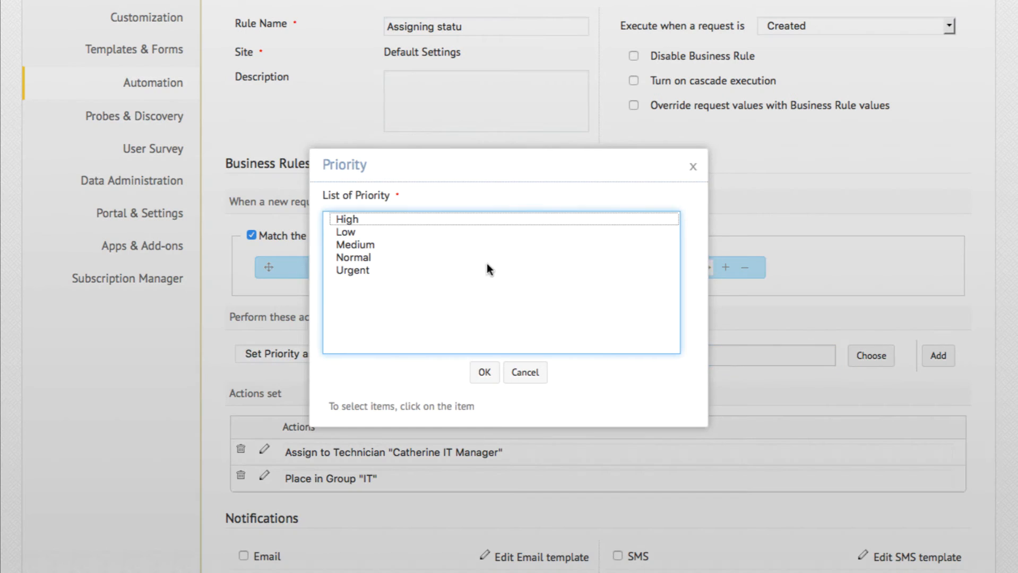
{"action": "left_click", "coordinate": [480, 218]}
{"action": "left_click", "coordinate": [485, 372]}
{"action": "left_click", "coordinate": [938, 356]}
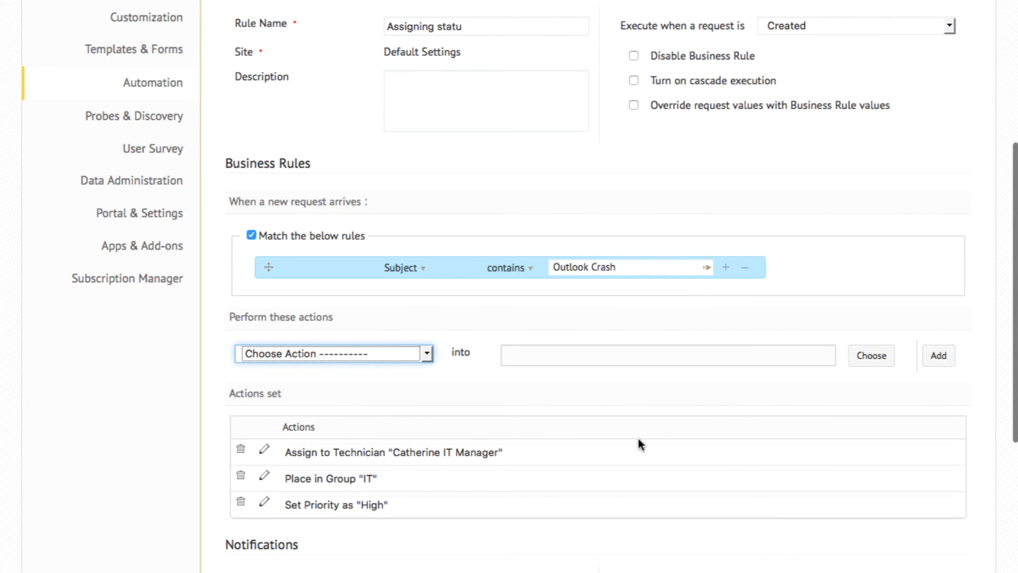
Step: Add two blank AND criteria rows below the Subject criterion and save the business rule
{"action": "scroll", "coordinate": [638, 438], "scroll_direction": "down", "scroll_amount": 4}
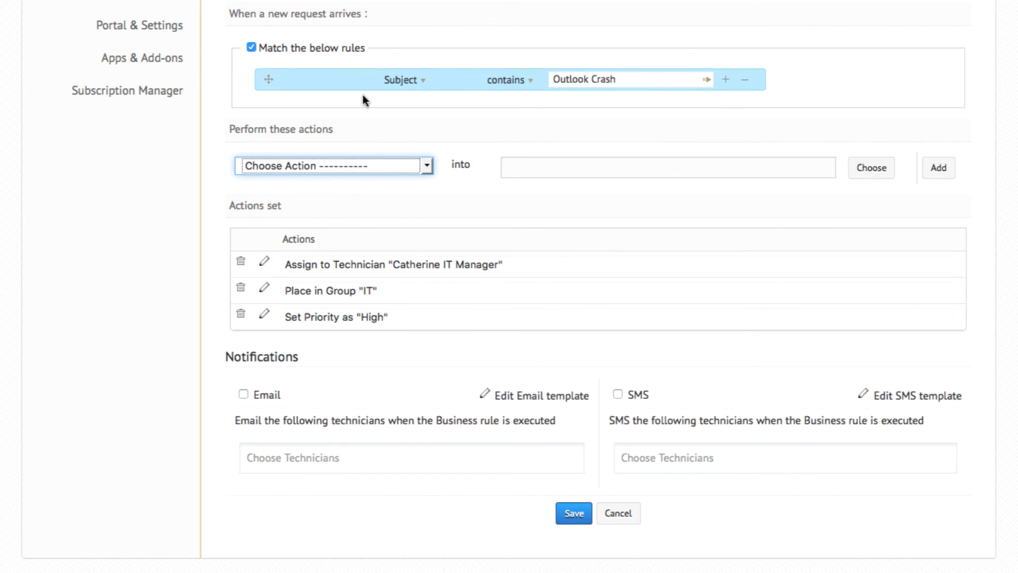
{"action": "left_click", "coordinate": [726, 80]}
{"action": "left_click", "coordinate": [727, 81]}
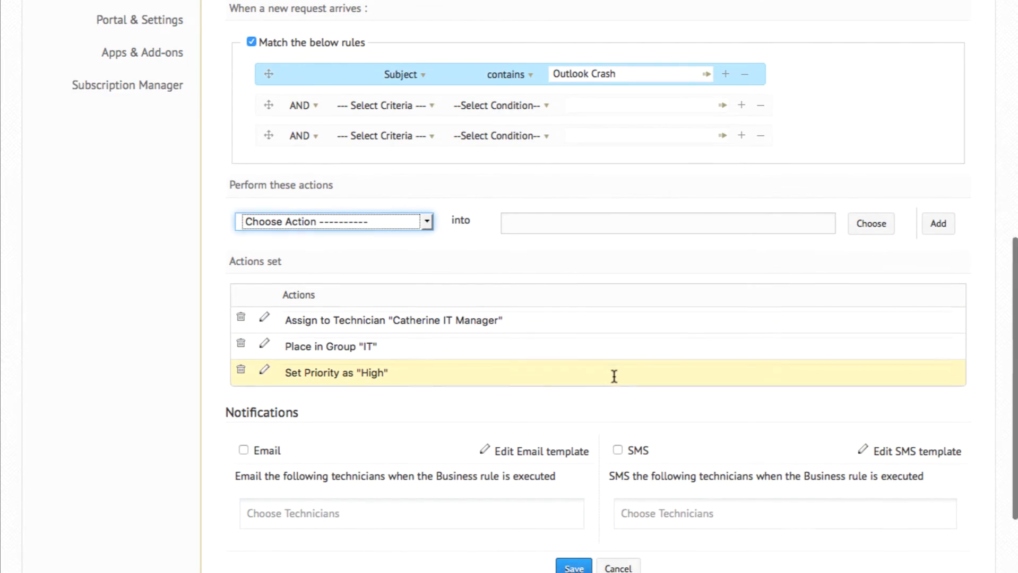
{"action": "scroll", "coordinate": [614, 375], "scroll_direction": "down", "scroll_amount": 2}
{"action": "left_click", "coordinate": [573, 467]}
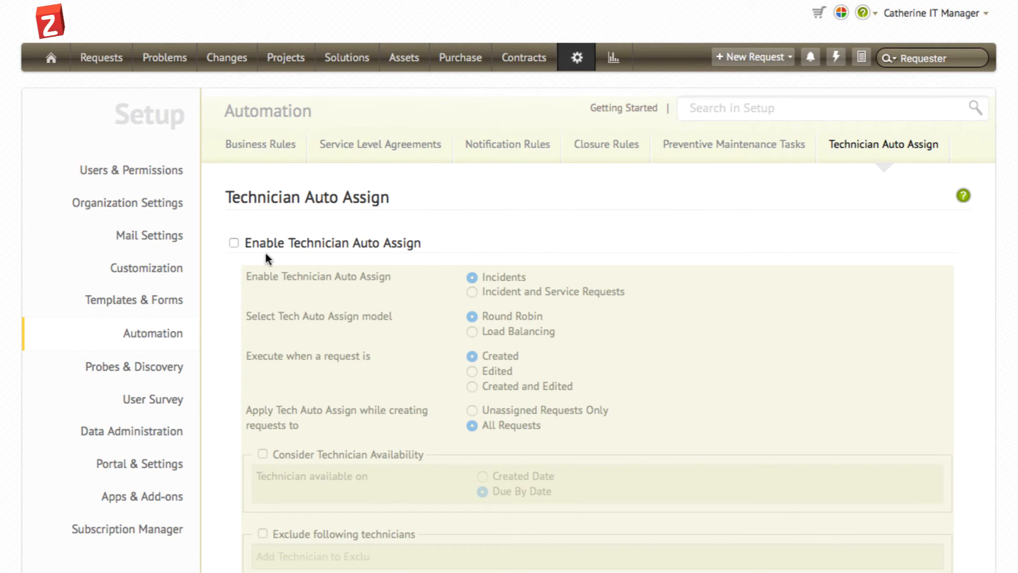
Step: Enable Technician Auto Assign, turning on the options to consider technician availability and to exclude specific technicians
{"action": "left_click", "coordinate": [234, 244]}
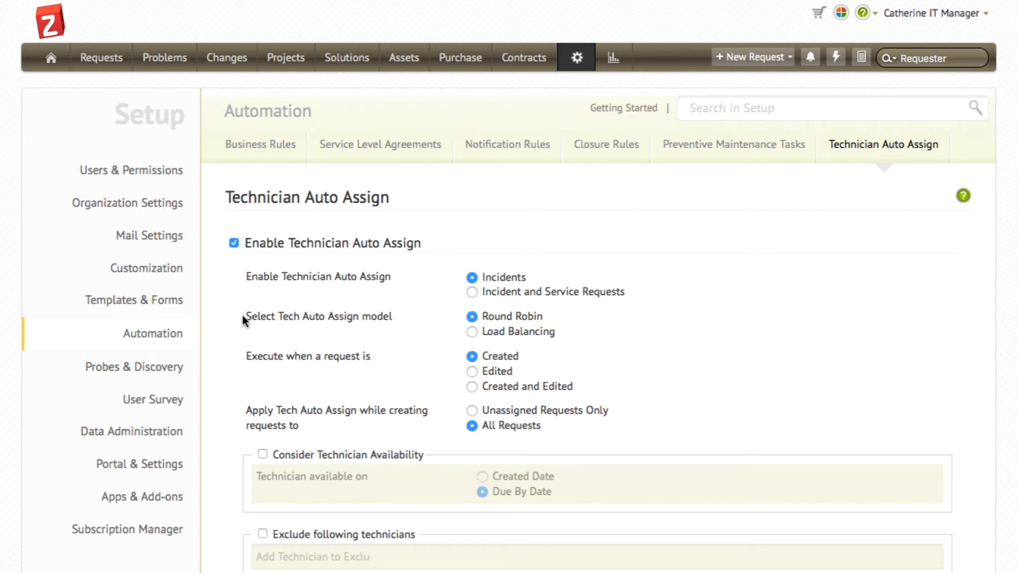
{"action": "left_click", "coordinate": [264, 454]}
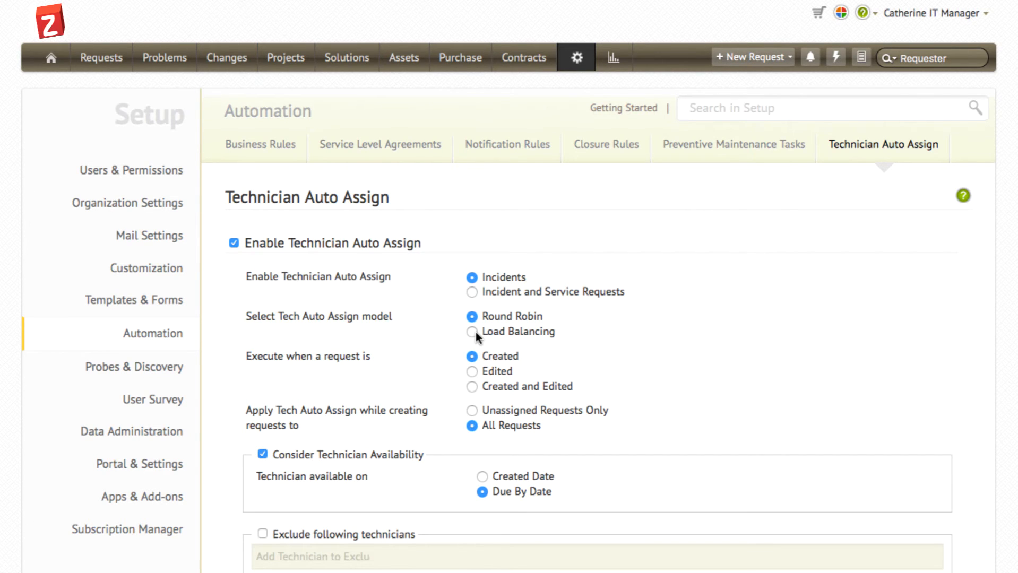
{"action": "scroll", "coordinate": [476, 332], "scroll_direction": "down", "scroll_amount": 5}
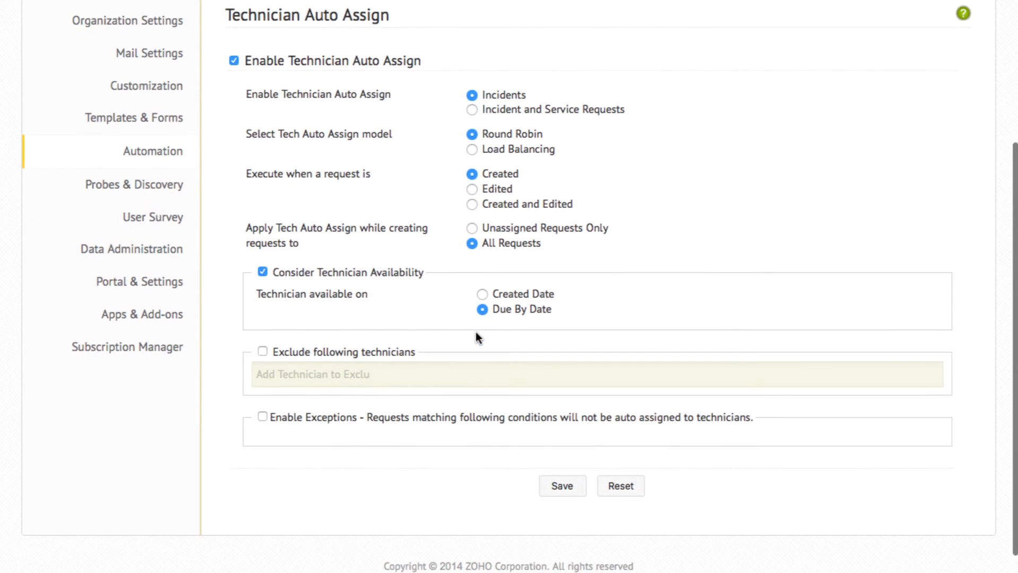
{"action": "left_click", "coordinate": [370, 356]}
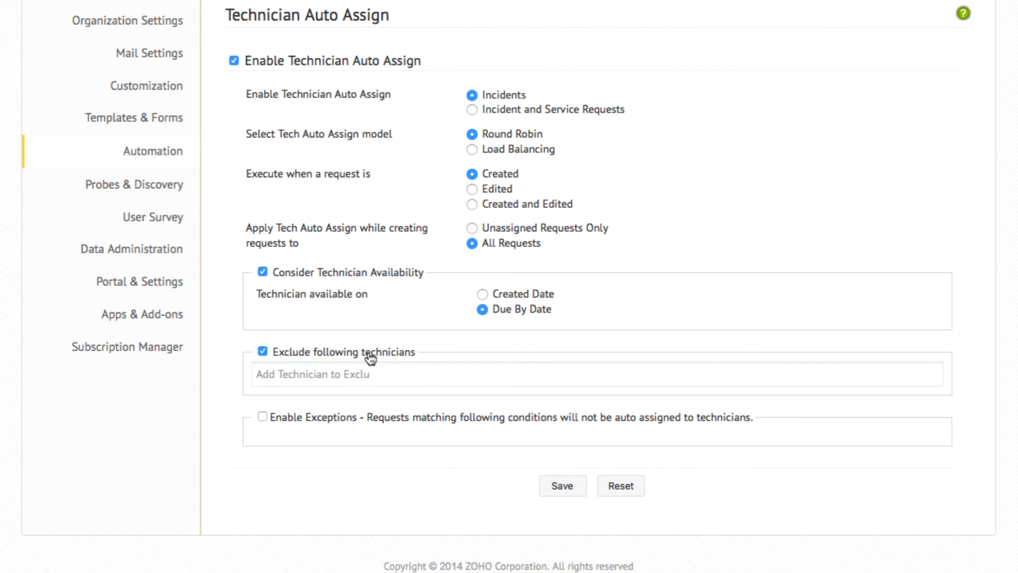
Step: Enable exceptions for auto assignment with the criterion Priority is Low and save the Technician Auto Assign settings
{"action": "left_click", "coordinate": [335, 417]}
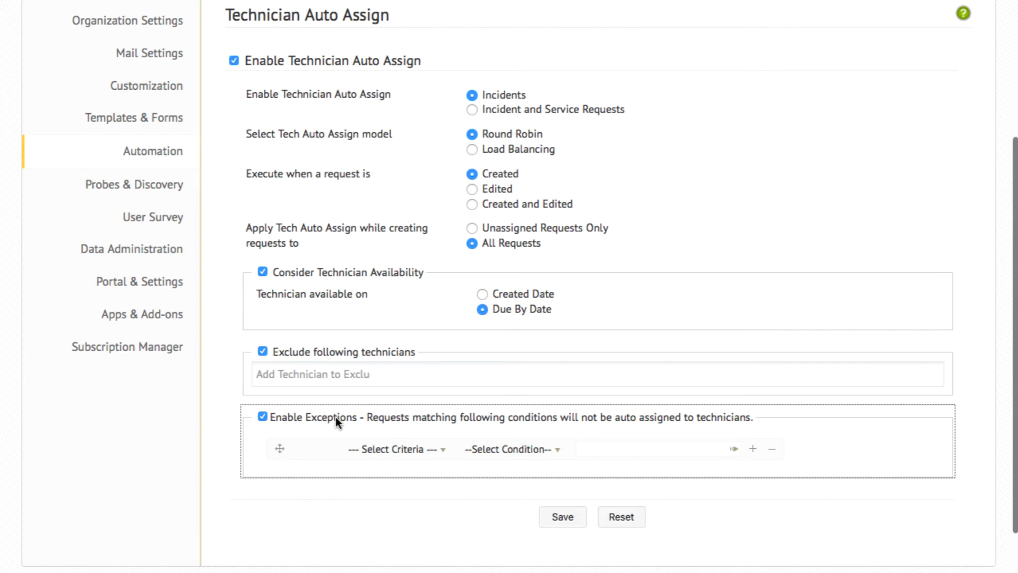
{"action": "left_click", "coordinate": [387, 451]}
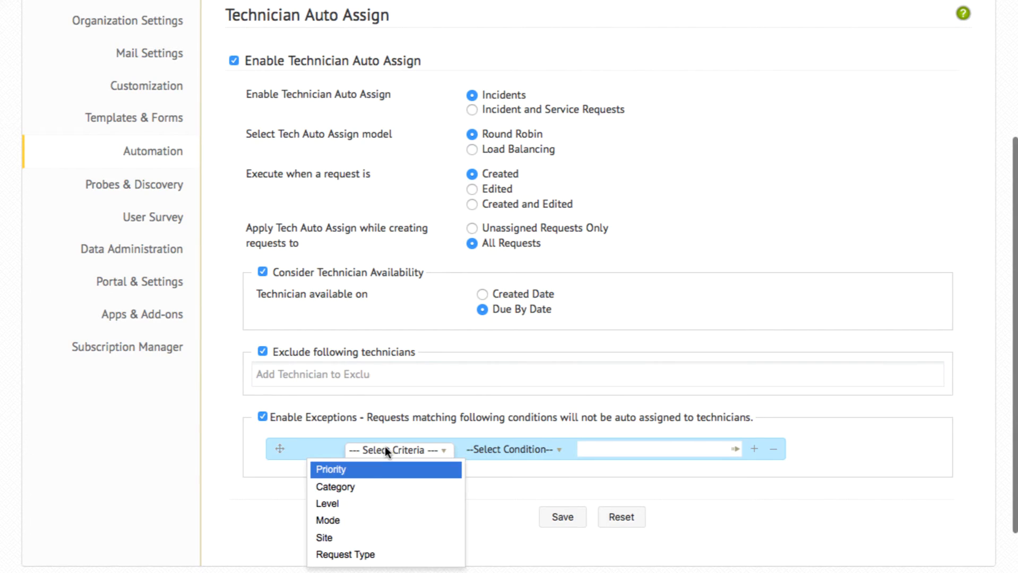
{"action": "left_click", "coordinate": [380, 468]}
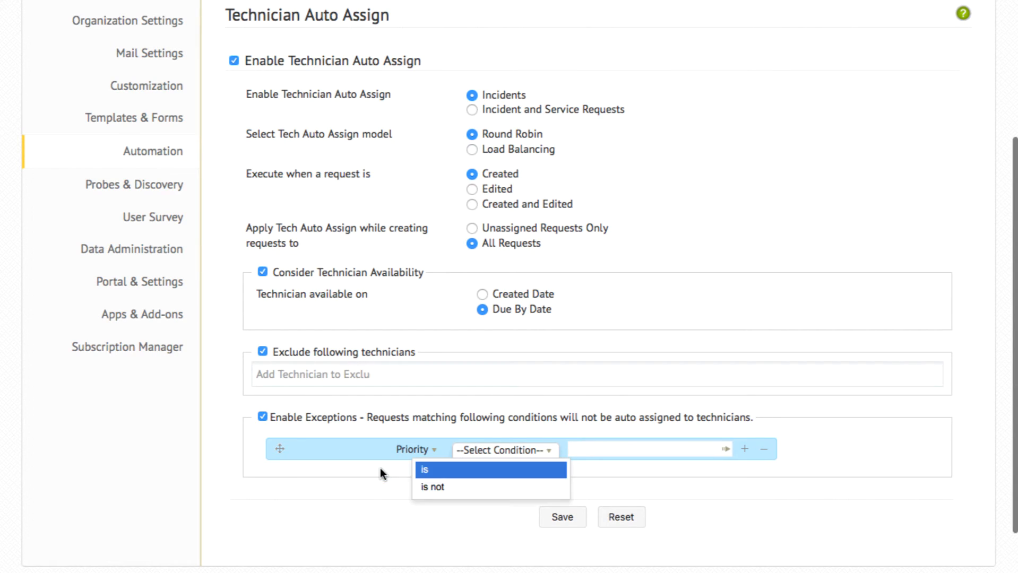
{"action": "left_click", "coordinate": [456, 469]}
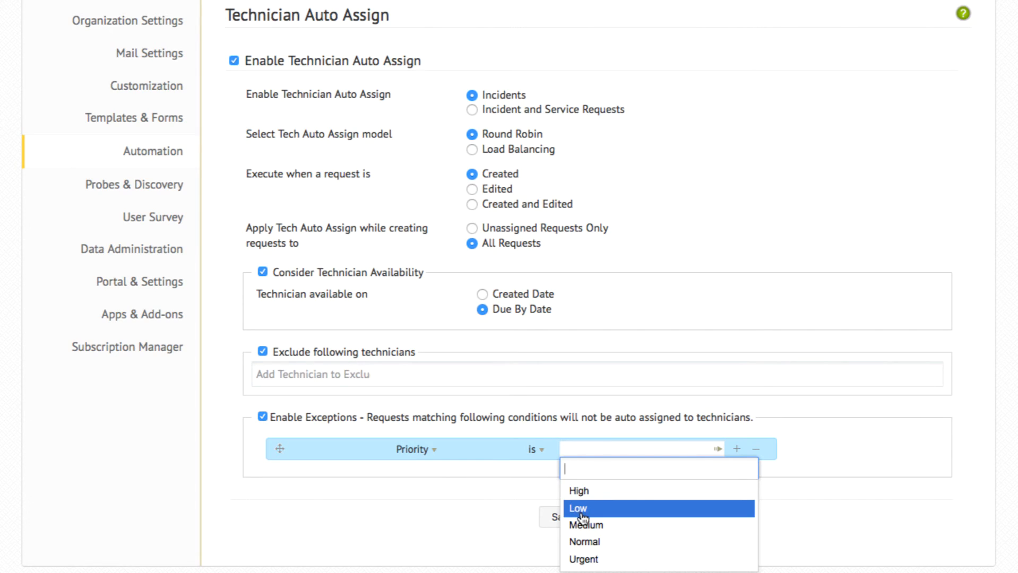
{"action": "left_click", "coordinate": [580, 508]}
{"action": "left_click", "coordinate": [525, 509]}
{"action": "left_click", "coordinate": [558, 517]}
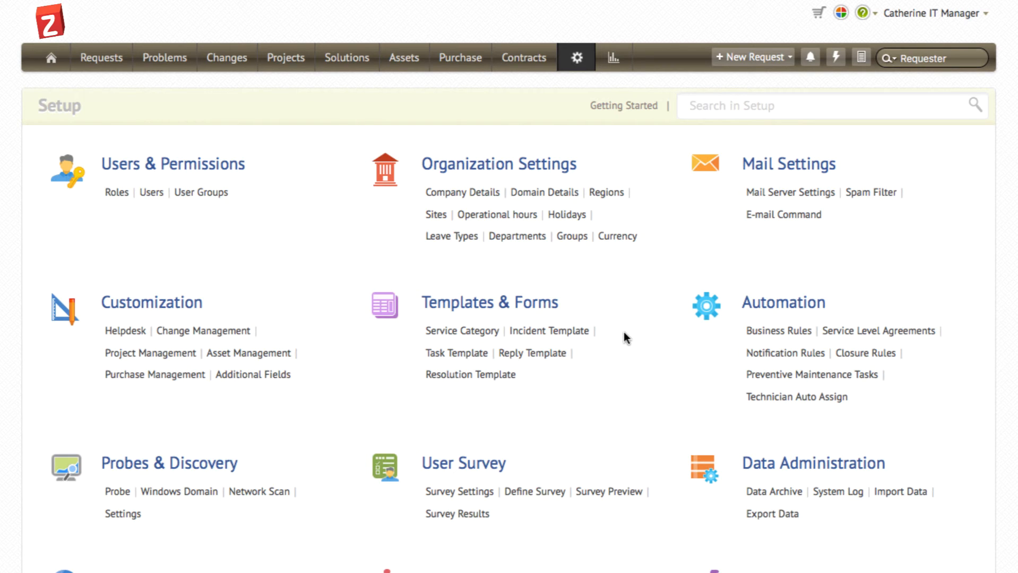
Step: Create a new incident SLA under Service Level Agreements and name it High Priority SLA
{"action": "left_click", "coordinate": [861, 334]}
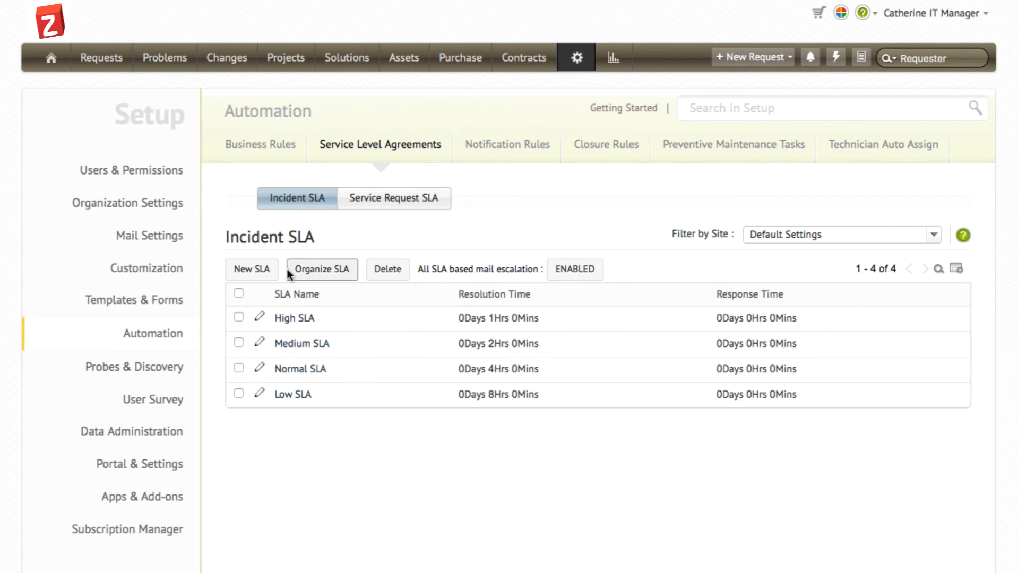
{"action": "left_click", "coordinate": [251, 269]}
{"action": "type", "text": "Hig"}
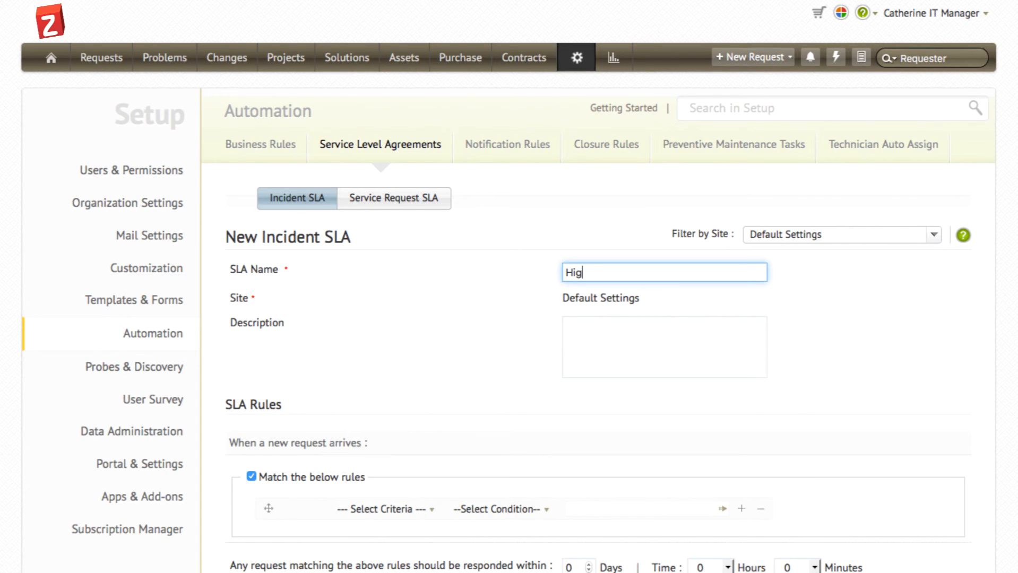
{"action": "type", "text": "h Priority SLA"}
Step: Set the SLA's matching rule to Priority is High
{"action": "scroll", "coordinate": [510, 287], "scroll_direction": "down", "scroll_amount": 3}
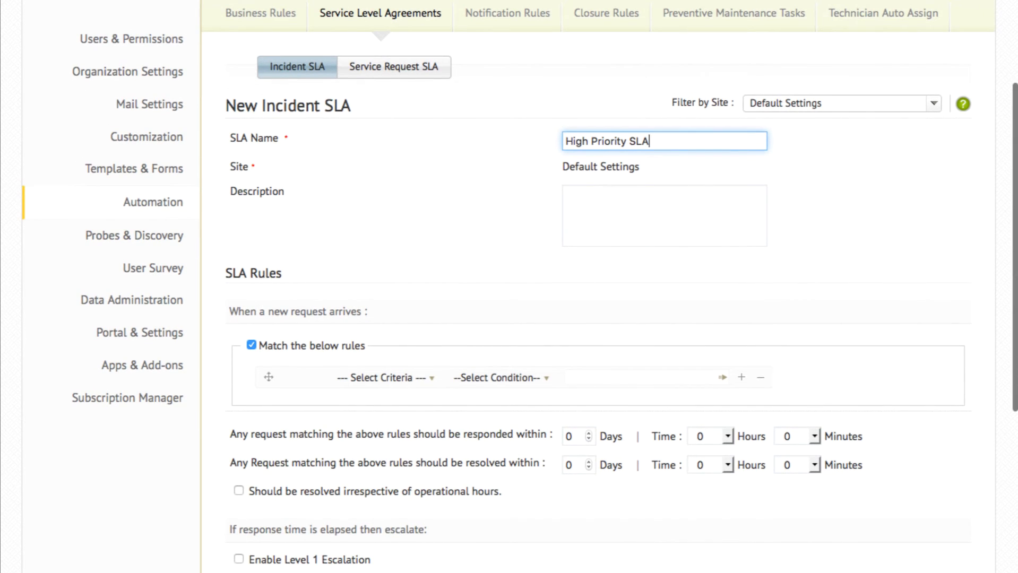
{"action": "scroll", "coordinate": [380, 330], "scroll_direction": "down", "scroll_amount": 1}
{"action": "left_click", "coordinate": [381, 330]}
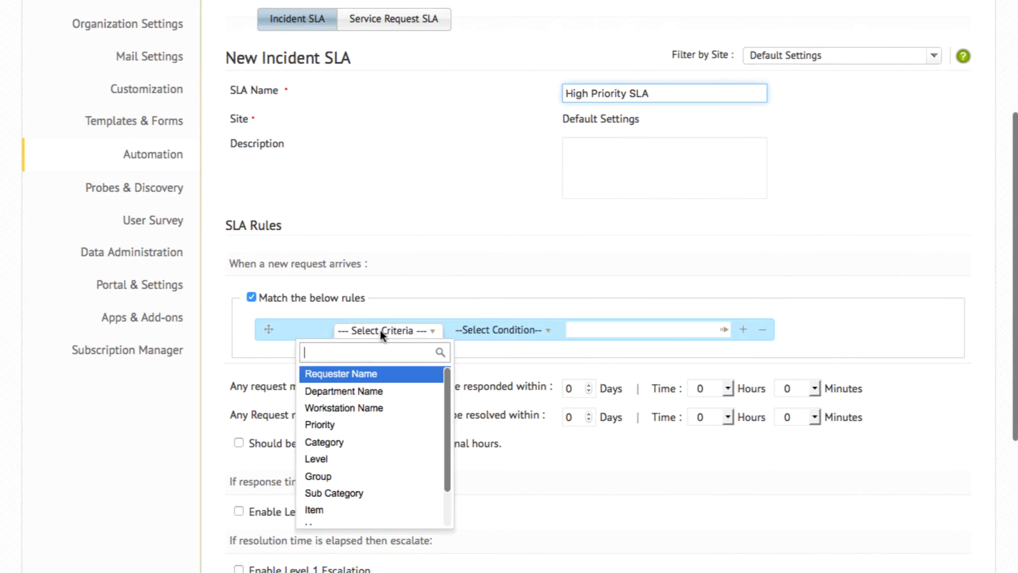
{"action": "left_click", "coordinate": [361, 428]}
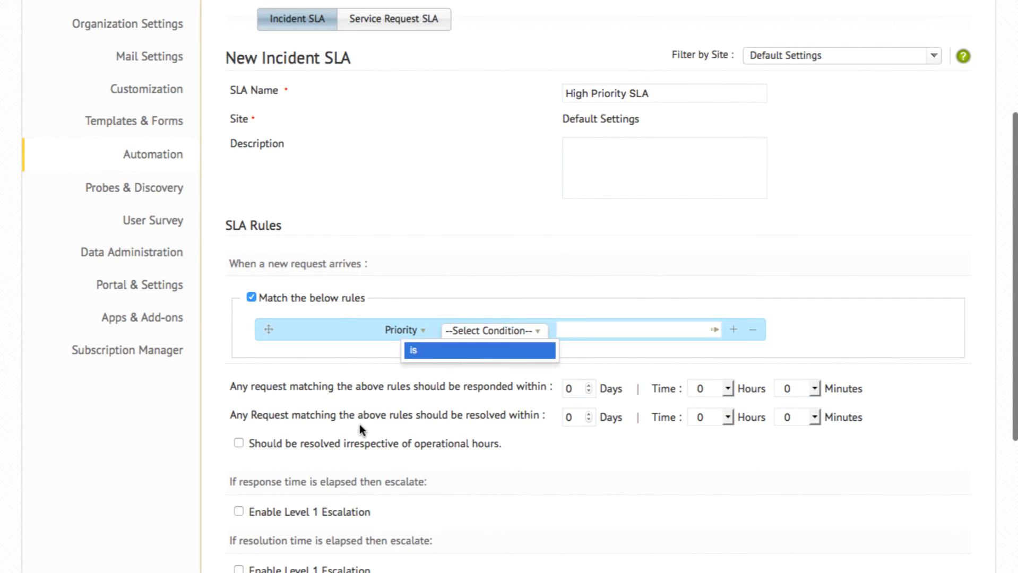
{"action": "left_click", "coordinate": [457, 351]}
{"action": "left_click", "coordinate": [584, 330]}
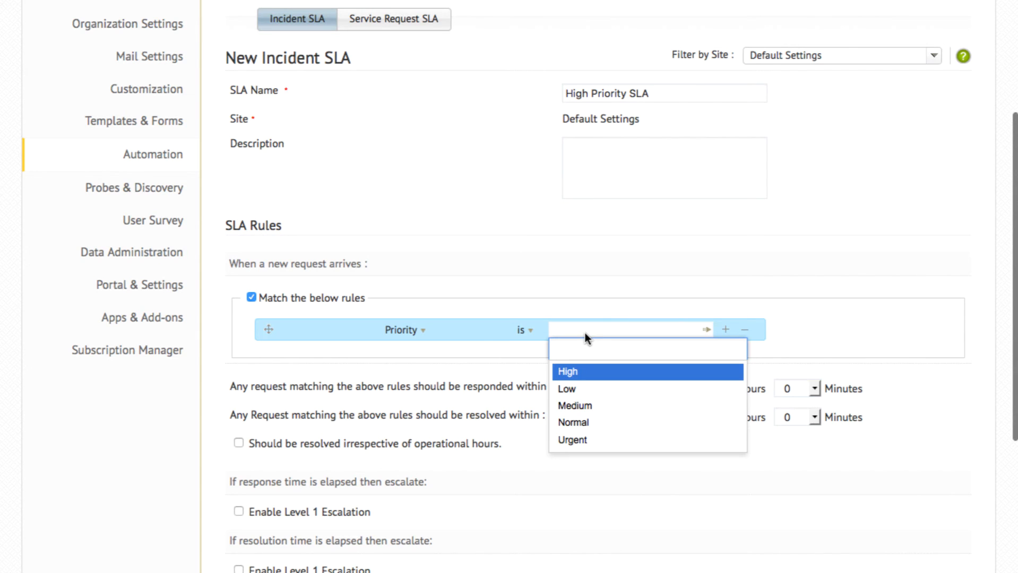
{"action": "left_click", "coordinate": [571, 373]}
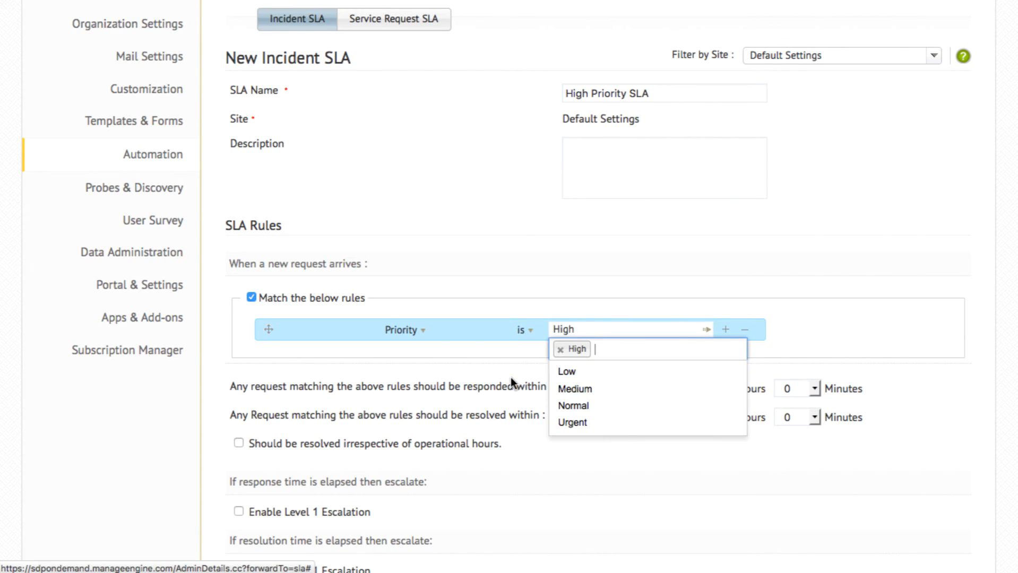
{"action": "left_click", "coordinate": [511, 380]}
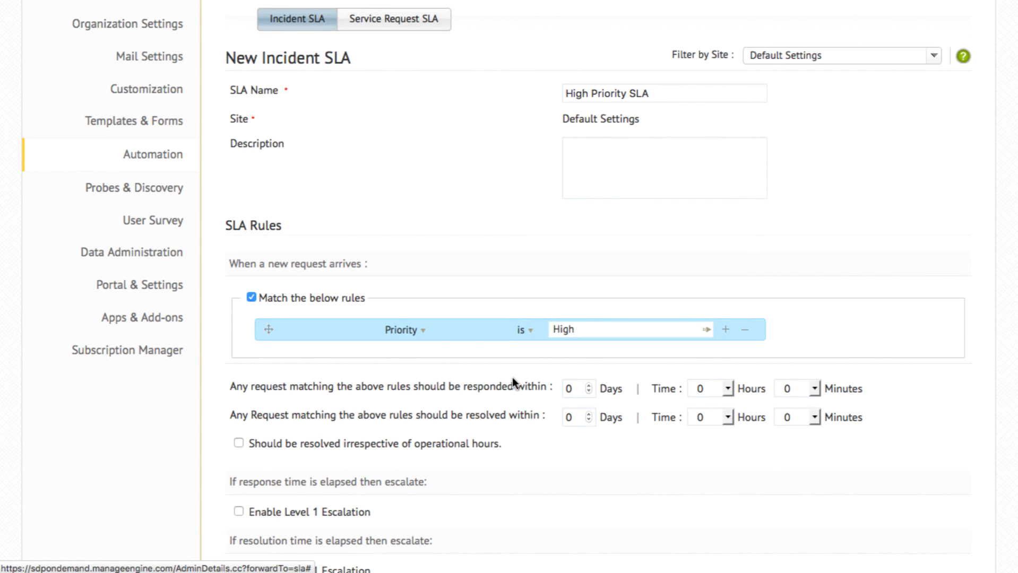
Step: Require response within 2 hours and resolution within 4 hours, irrespective of operational hours and weekends
{"action": "left_click", "coordinate": [711, 389]}
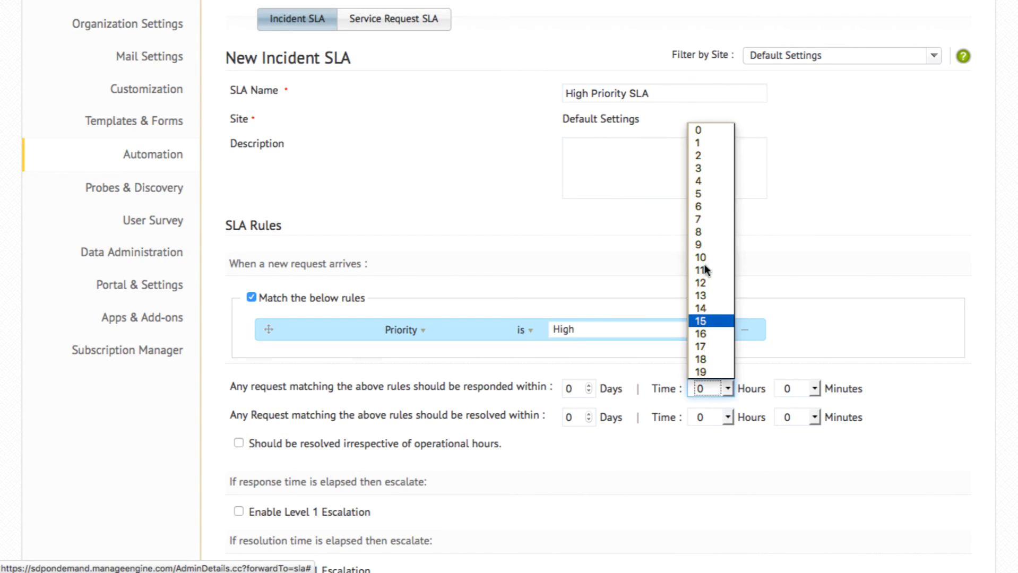
{"action": "left_click", "coordinate": [703, 156]}
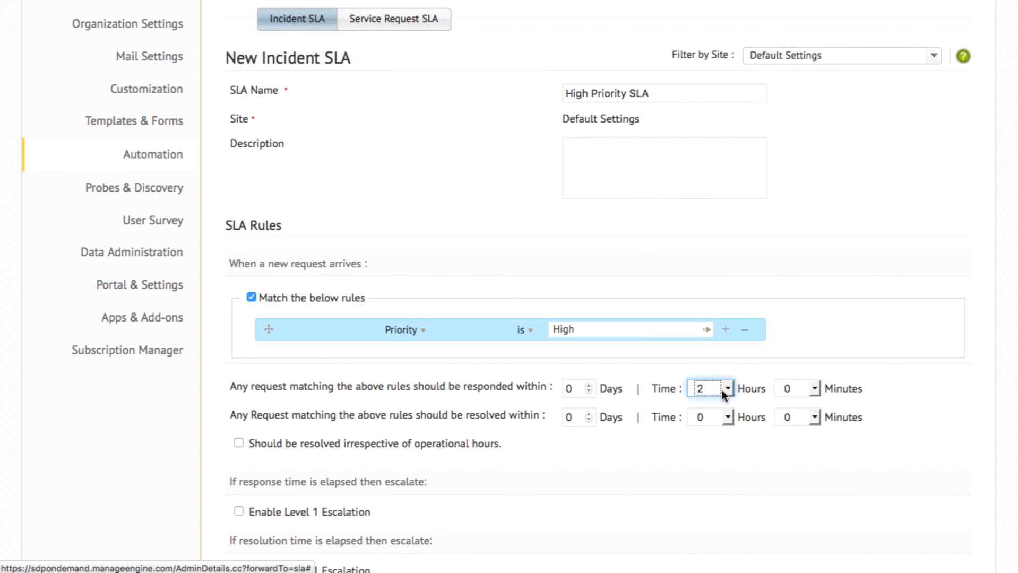
{"action": "left_click", "coordinate": [711, 417]}
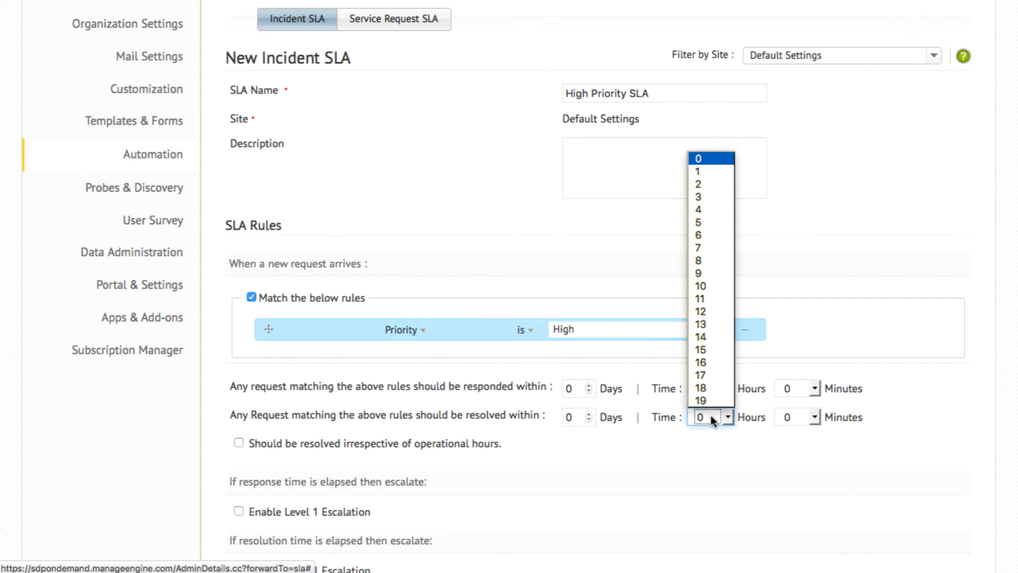
{"action": "left_click", "coordinate": [705, 210]}
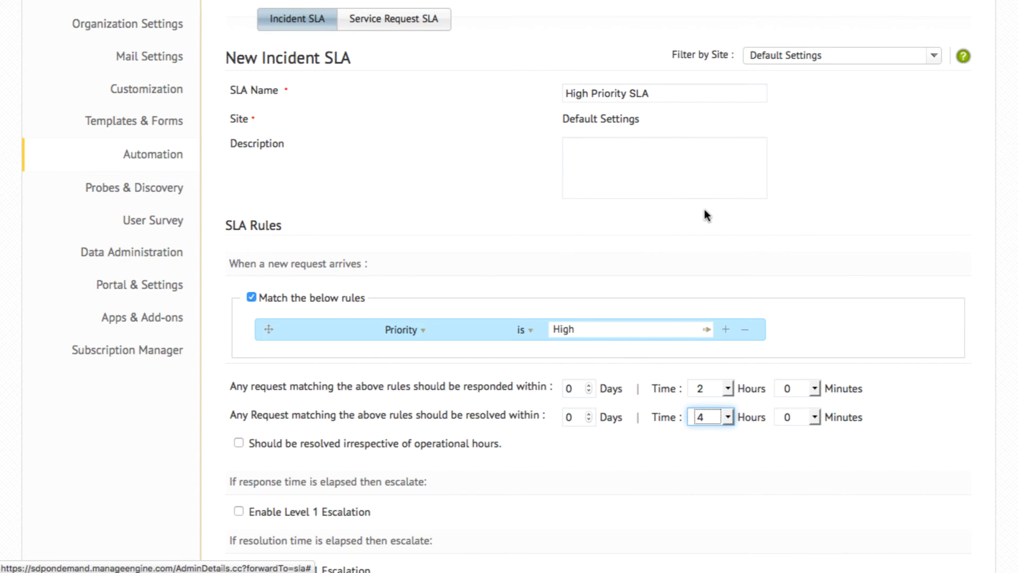
{"action": "left_click", "coordinate": [490, 394]}
{"action": "left_click", "coordinate": [239, 443]}
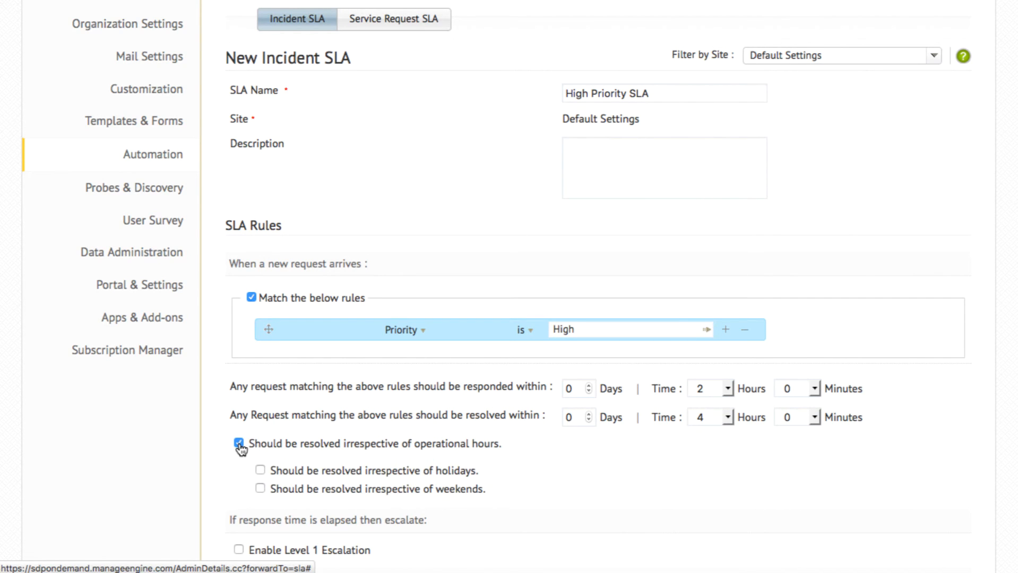
{"action": "left_click", "coordinate": [261, 489]}
Step: Enable Level 1 escalation for elapsed response time, escalating to the IT manager after 15 minutes
{"action": "scroll", "coordinate": [238, 491], "scroll_direction": "down", "scroll_amount": 5}
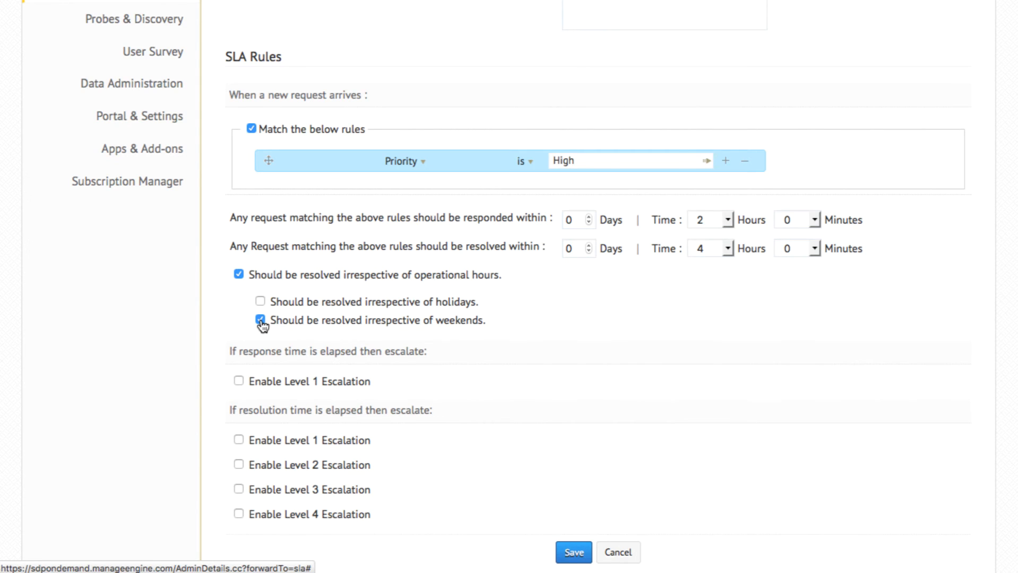
{"action": "left_click", "coordinate": [238, 383]}
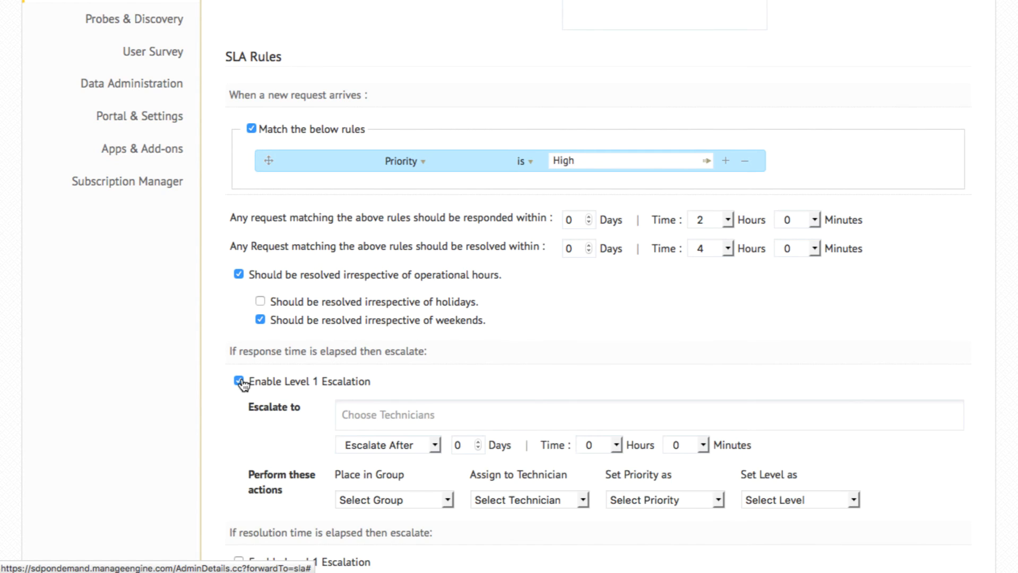
{"action": "left_click", "coordinate": [389, 414]}
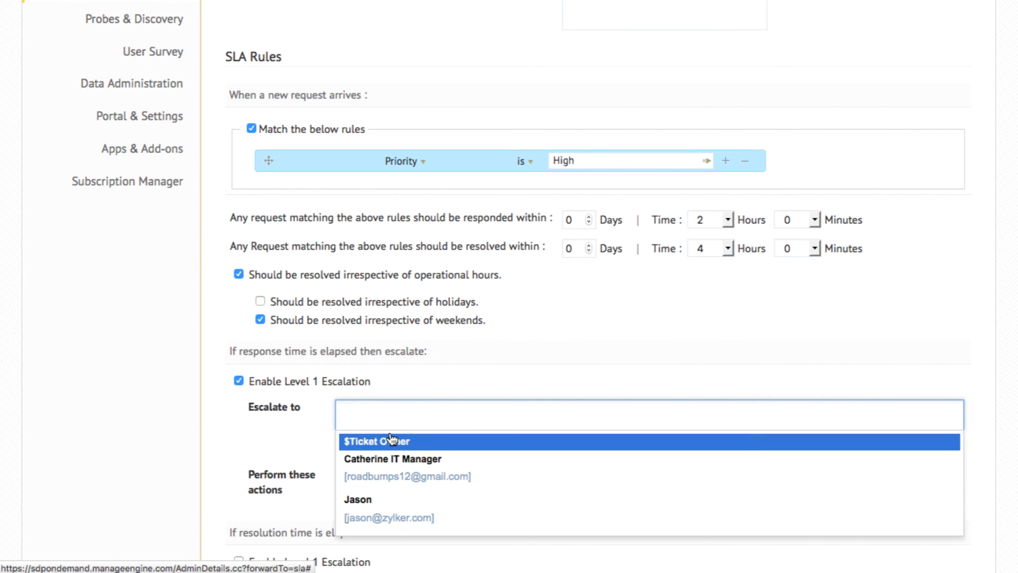
{"action": "left_click", "coordinate": [381, 448]}
{"action": "left_click", "coordinate": [381, 445]}
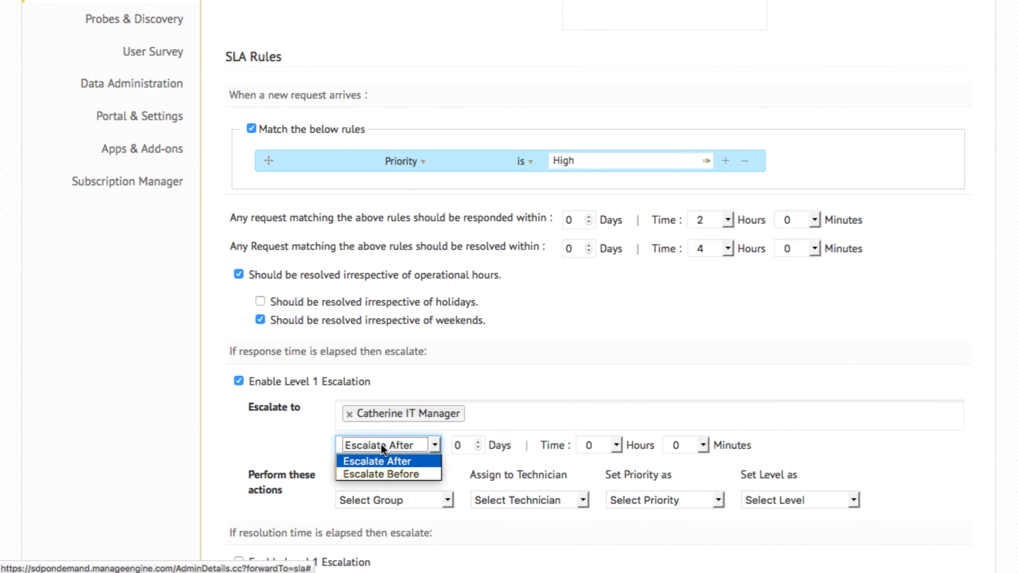
{"action": "left_click", "coordinate": [689, 444]}
{"action": "left_click", "coordinate": [689, 445]}
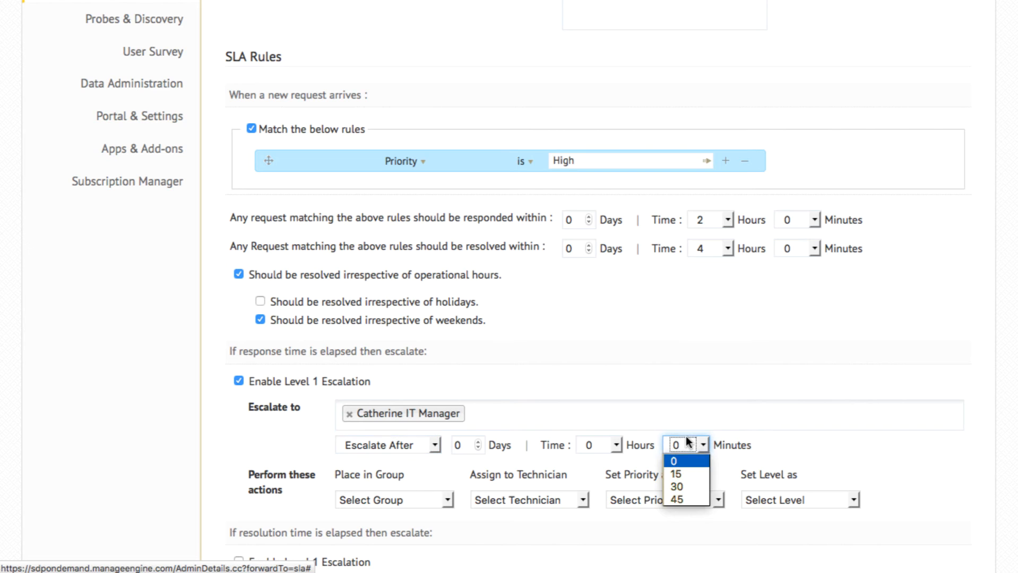
{"action": "left_click", "coordinate": [686, 470]}
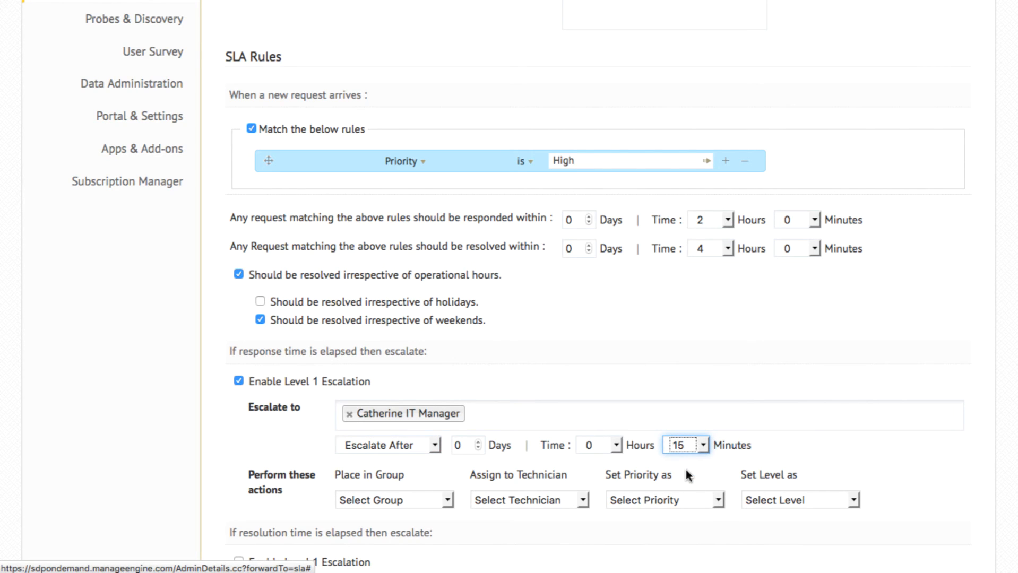
{"action": "left_click", "coordinate": [412, 499]}
{"action": "left_click", "coordinate": [550, 502]}
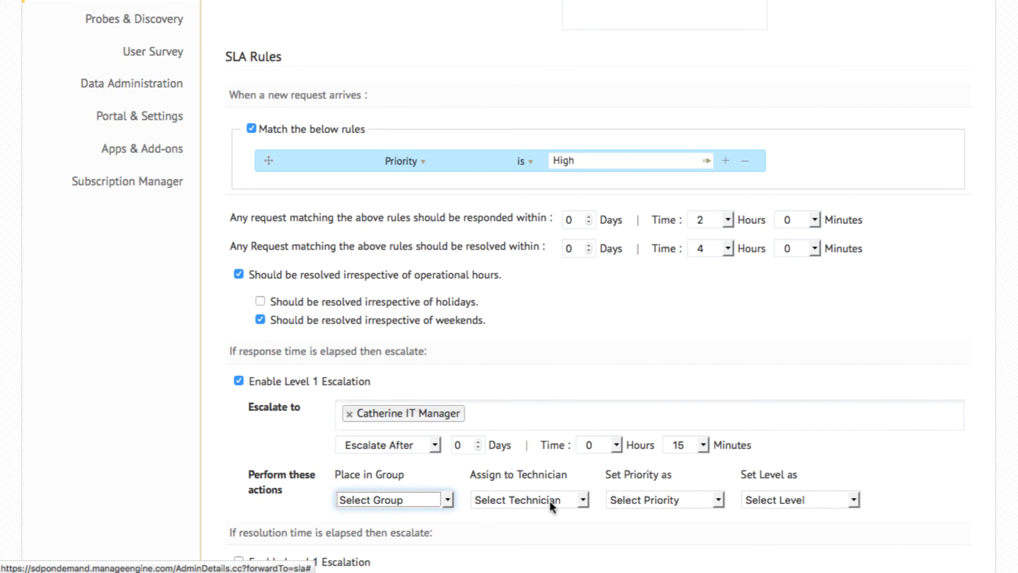
{"action": "left_click", "coordinate": [549, 503]}
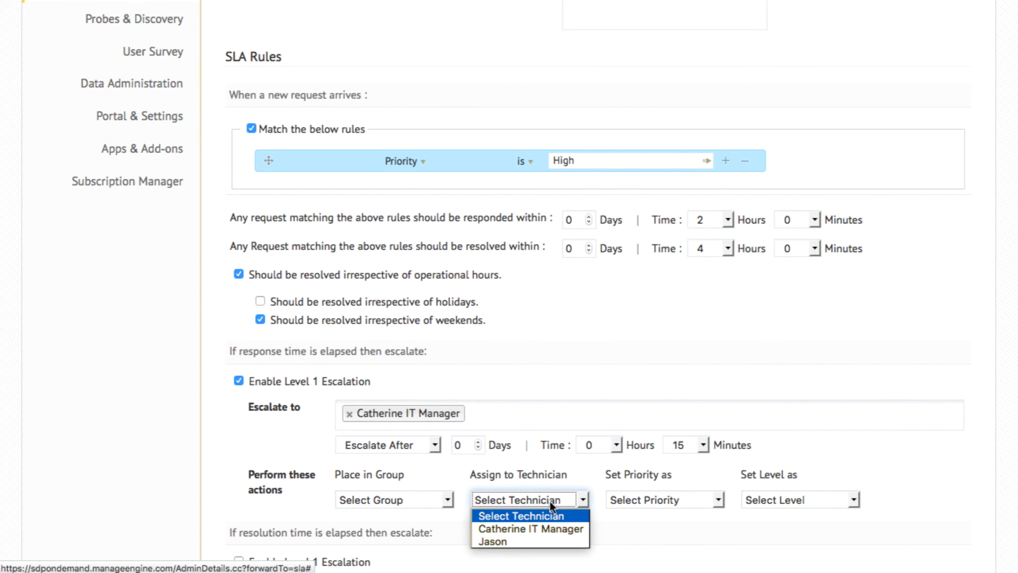
{"action": "left_click", "coordinate": [549, 502]}
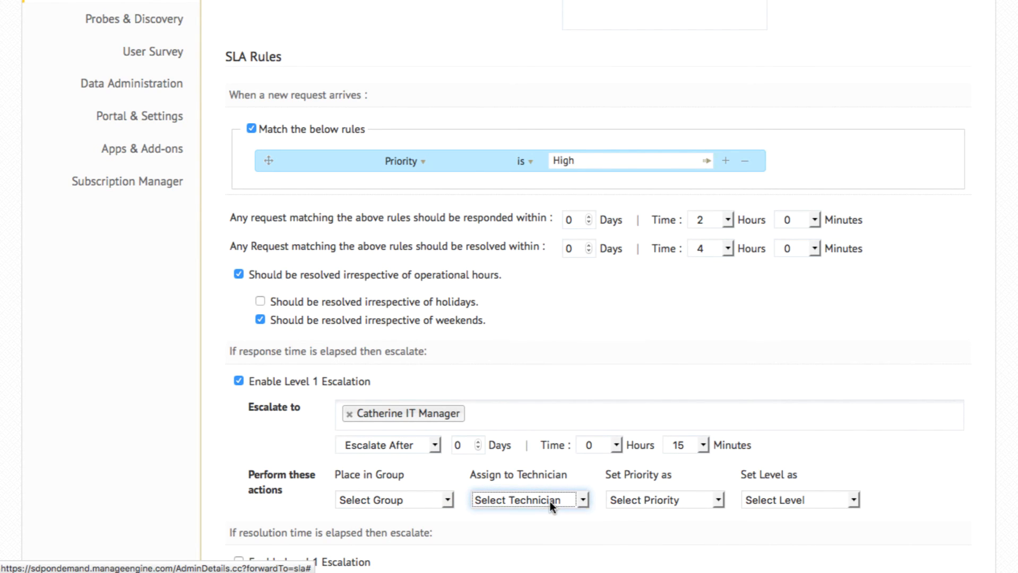
{"action": "left_click", "coordinate": [277, 453]}
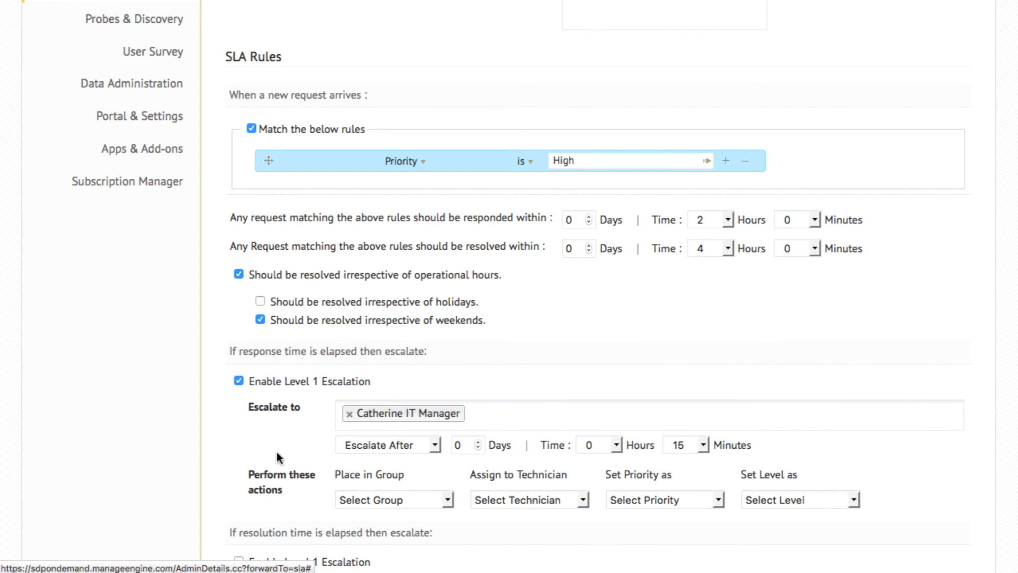
{"action": "scroll", "coordinate": [277, 453], "scroll_direction": "down", "scroll_amount": 4}
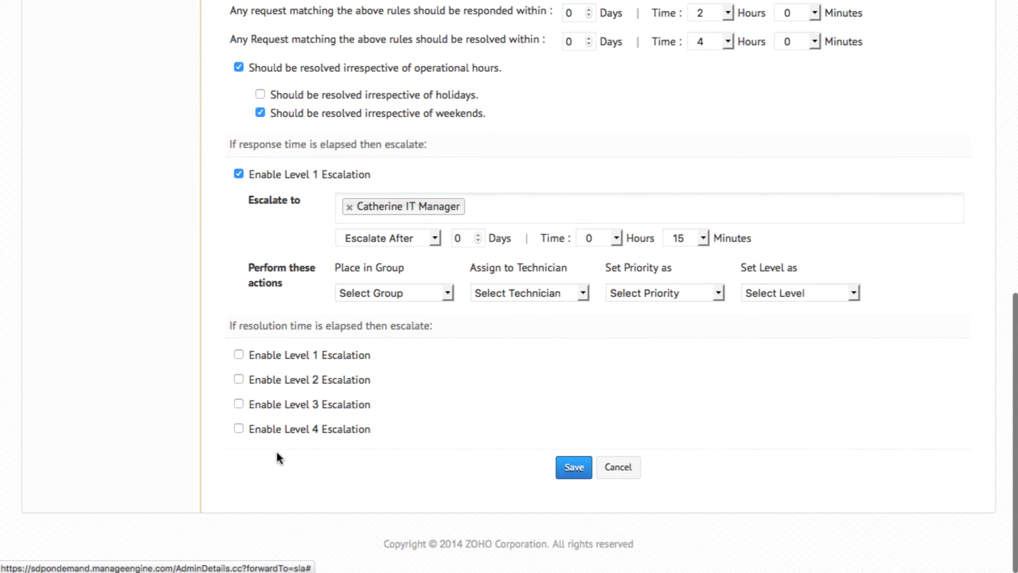
{"action": "left_click", "coordinate": [238, 355]}
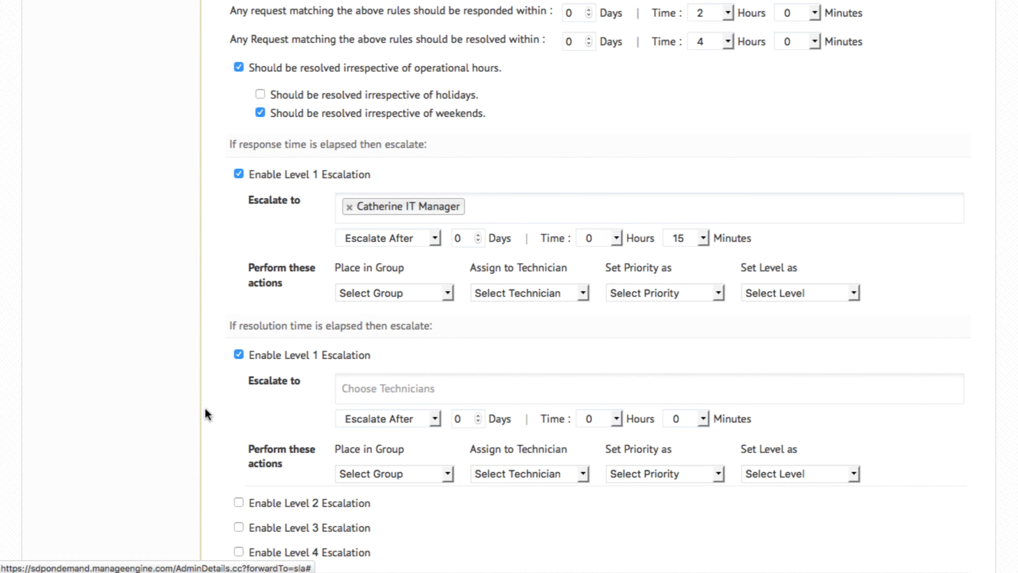
{"action": "scroll", "coordinate": [206, 408], "scroll_direction": "down", "scroll_amount": 2}
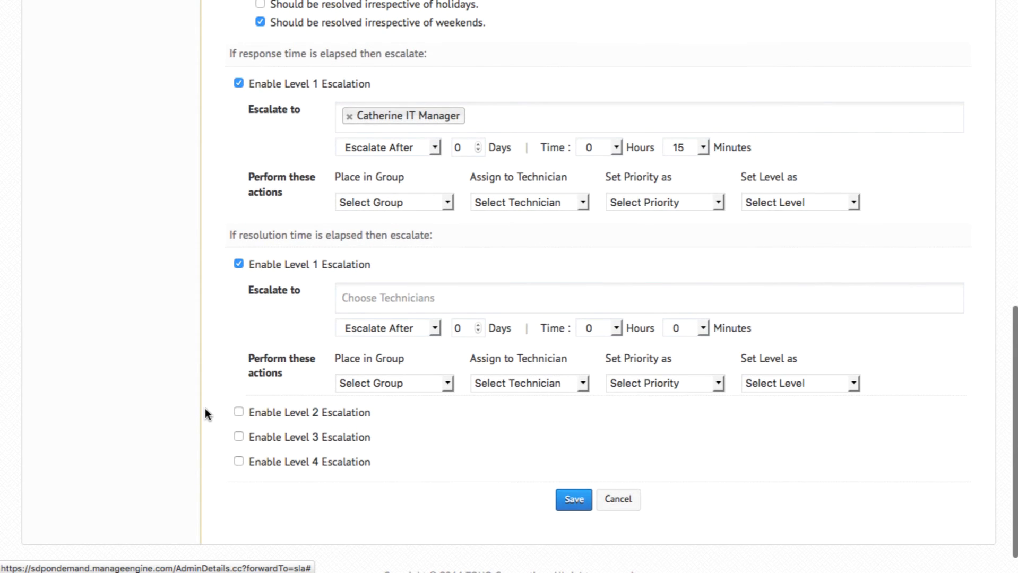
{"action": "left_click", "coordinate": [239, 264]}
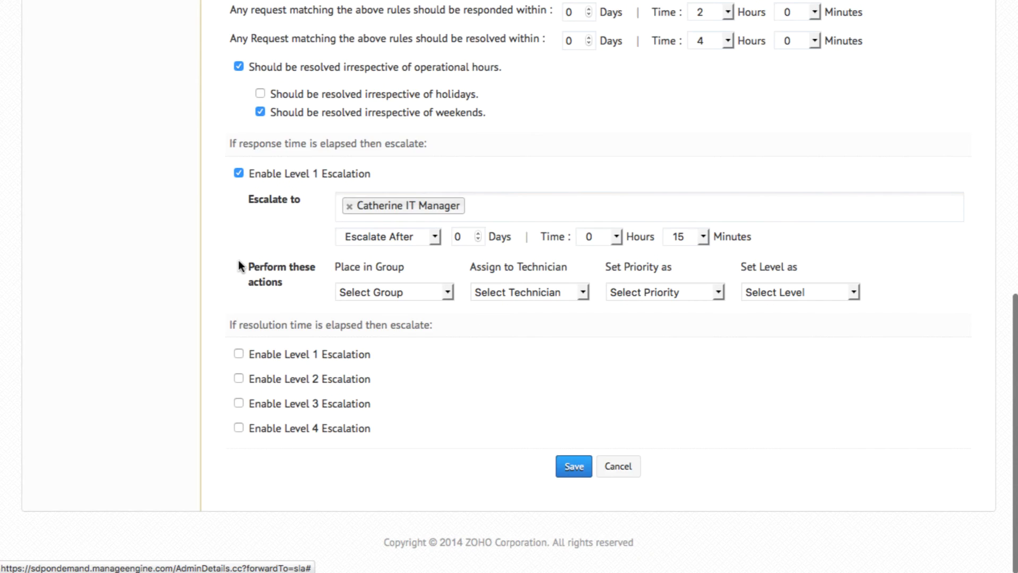
Step: Save the new incident SLA
{"action": "left_click", "coordinate": [575, 467]}
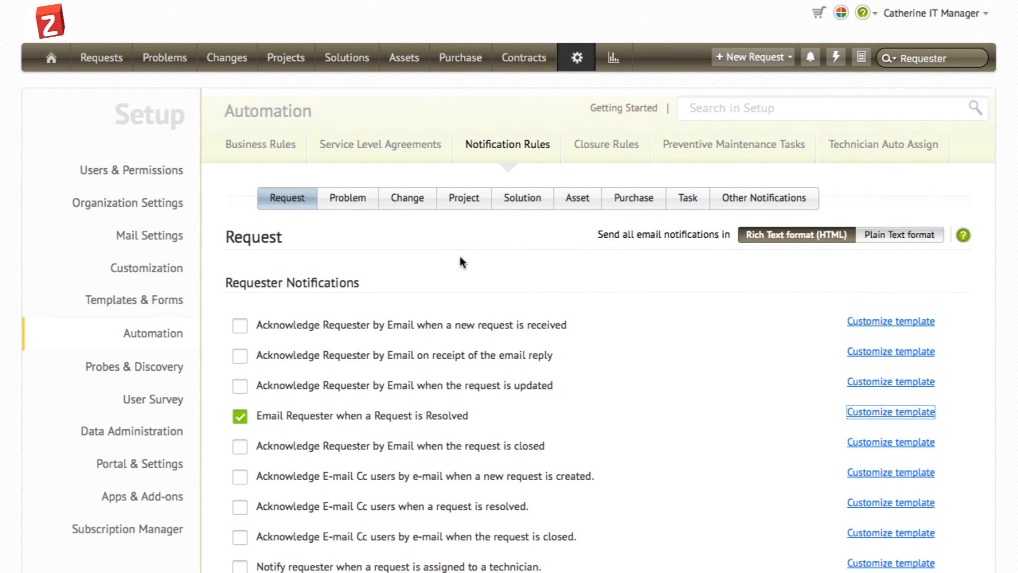
Step: Review the notification template for emailing the requester when a request is resolved, and close it without editing
{"action": "left_click", "coordinate": [871, 414]}
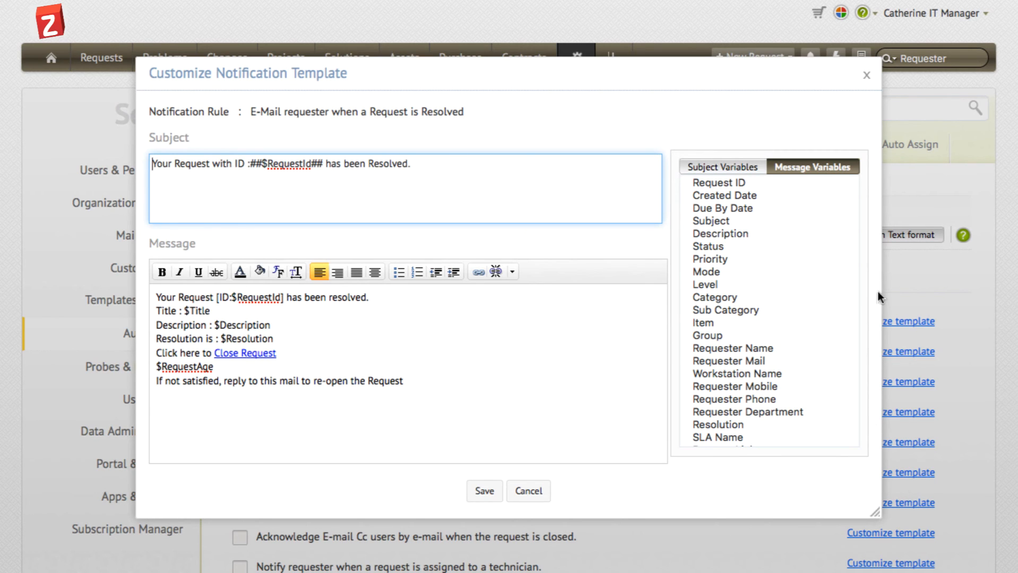
{"action": "left_click", "coordinate": [865, 75]}
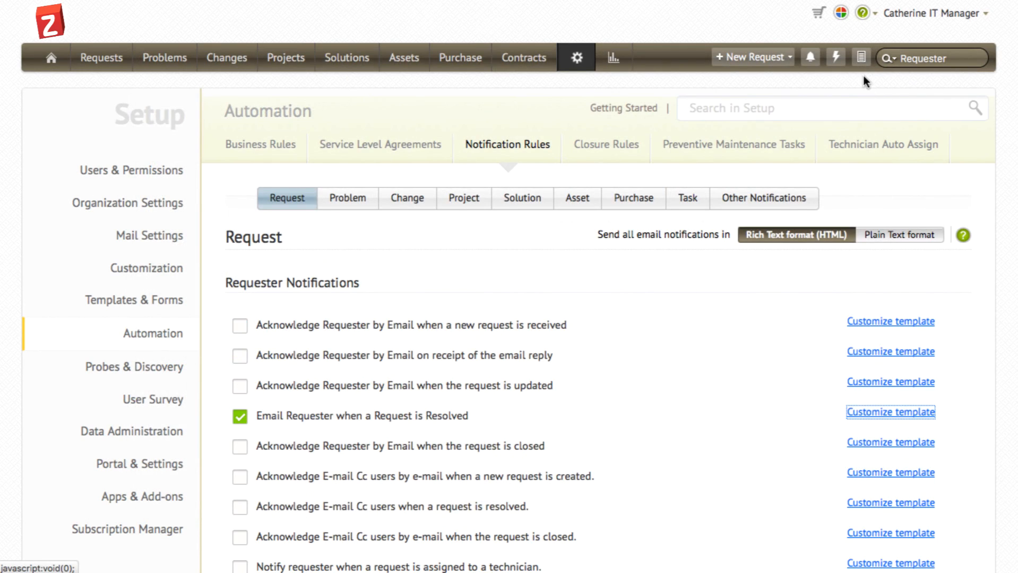
Step: Review the request notification options for requesters and technicians along with the email template list, and save the notification rules
{"action": "scroll", "coordinate": [864, 76], "scroll_direction": "down", "scroll_amount": 8}
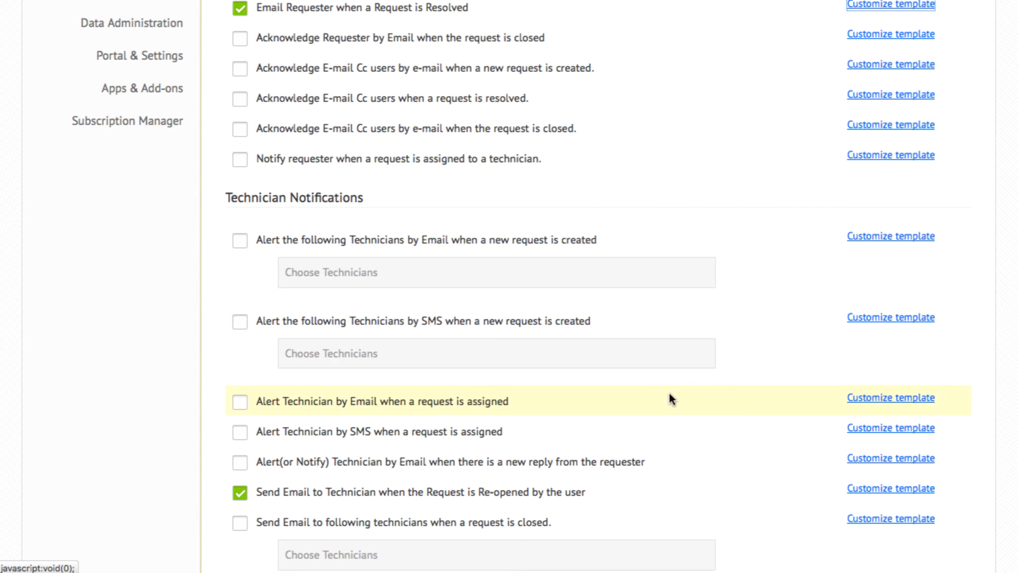
{"action": "scroll", "coordinate": [670, 394], "scroll_direction": "down", "scroll_amount": 5}
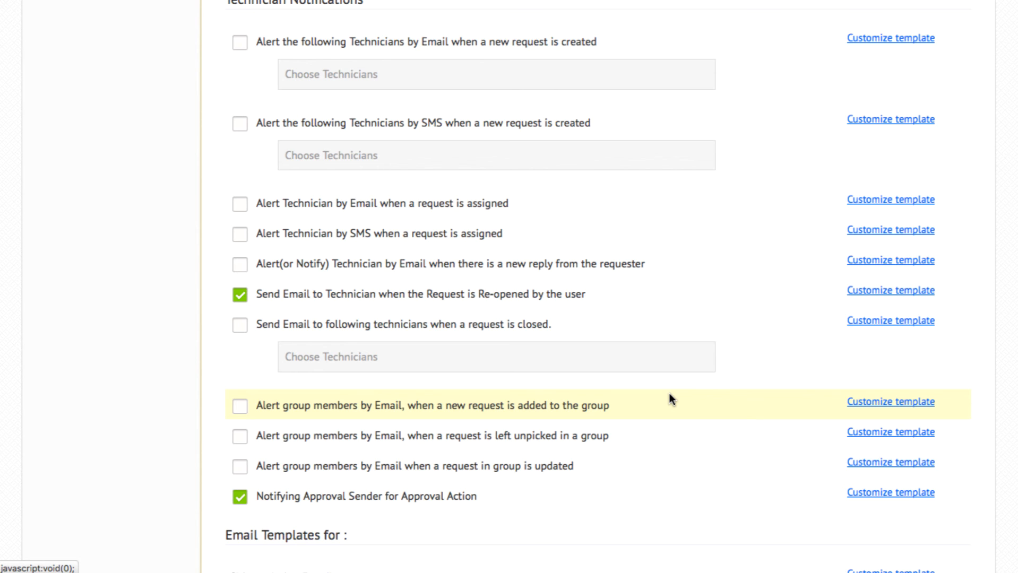
{"action": "scroll", "coordinate": [670, 394], "scroll_direction": "down", "scroll_amount": 8}
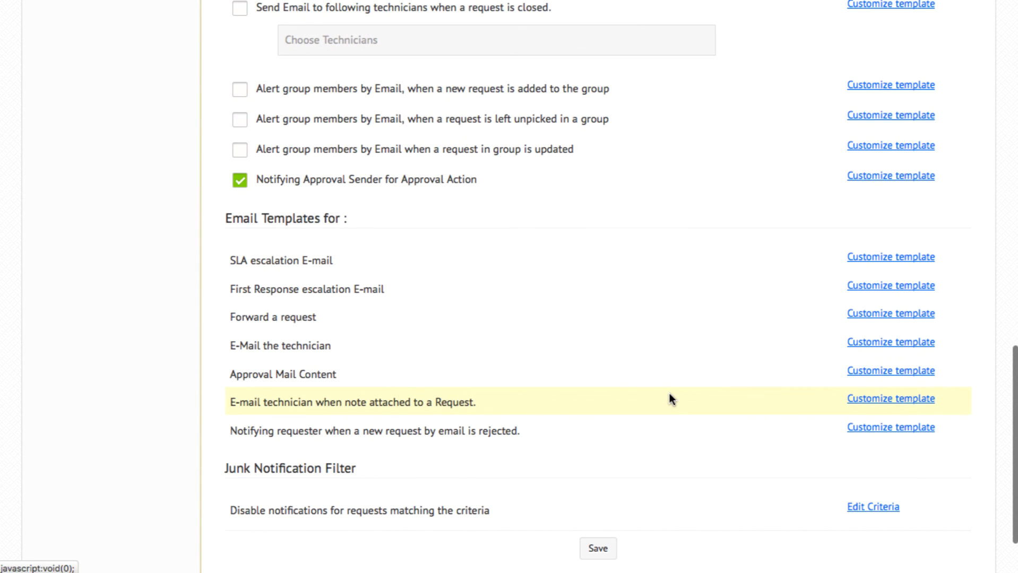
{"action": "scroll", "coordinate": [670, 399], "scroll_direction": "up", "scroll_amount": 19}
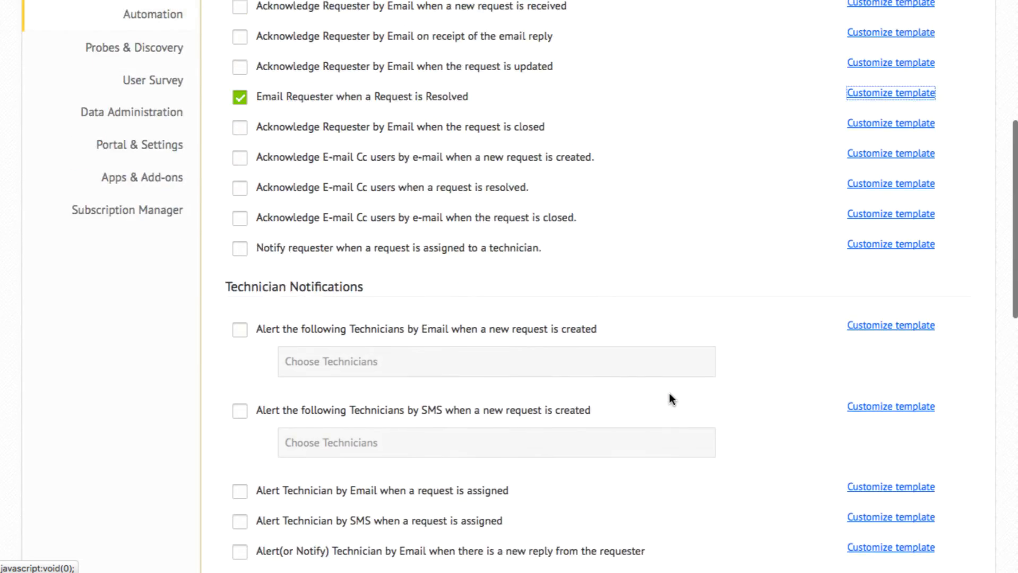
{"action": "left_click", "coordinate": [240, 166]}
{"action": "scroll", "coordinate": [559, 447], "scroll_direction": "down", "scroll_amount": 19}
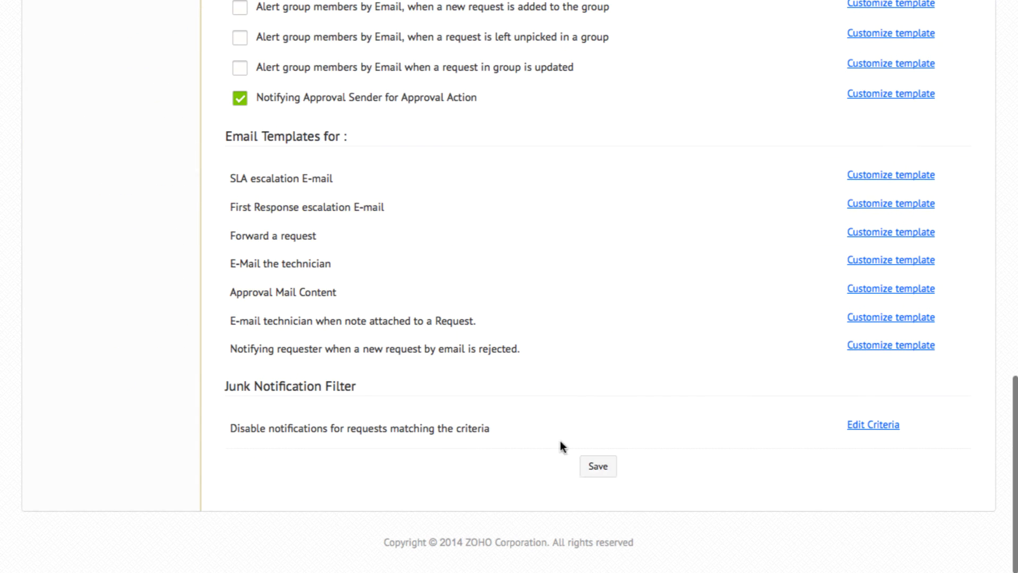
{"action": "left_click", "coordinate": [601, 474]}
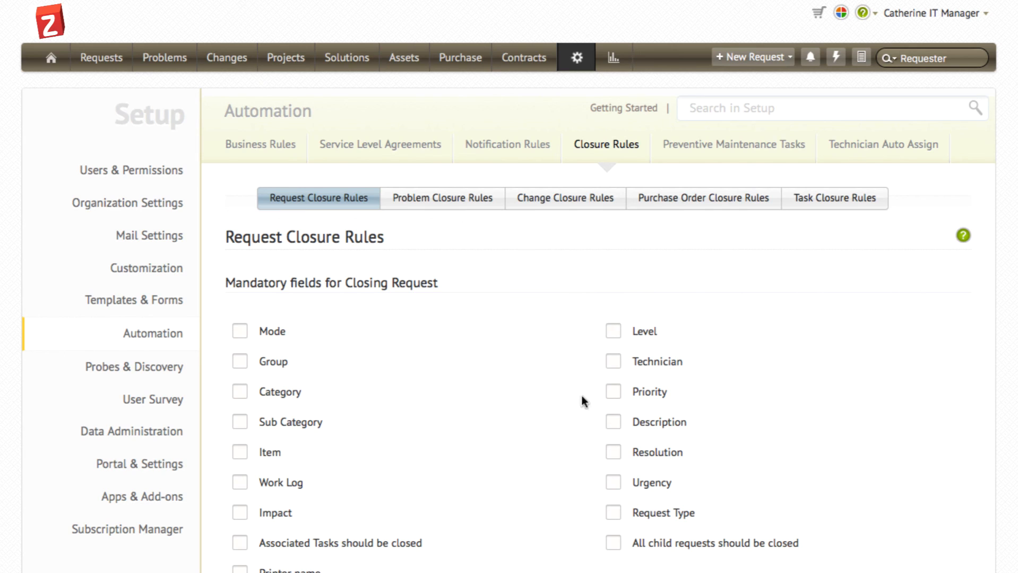
Step: Make Resolution and Work Log mandatory fields for closing a request in the request closure rules
{"action": "left_click", "coordinate": [612, 455]}
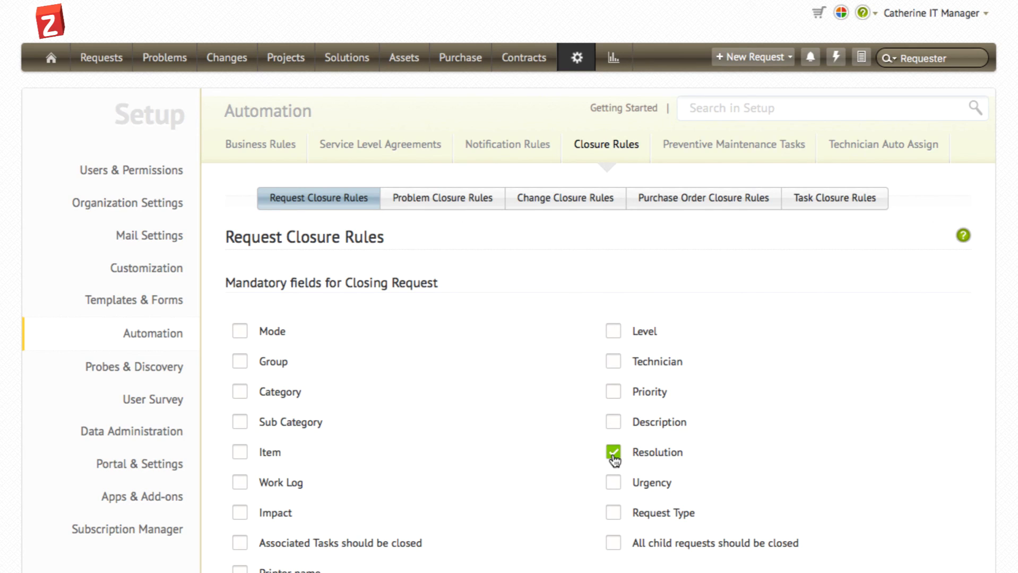
{"action": "left_click", "coordinate": [243, 488]}
{"action": "scroll", "coordinate": [243, 478], "scroll_direction": "down", "scroll_amount": 5}
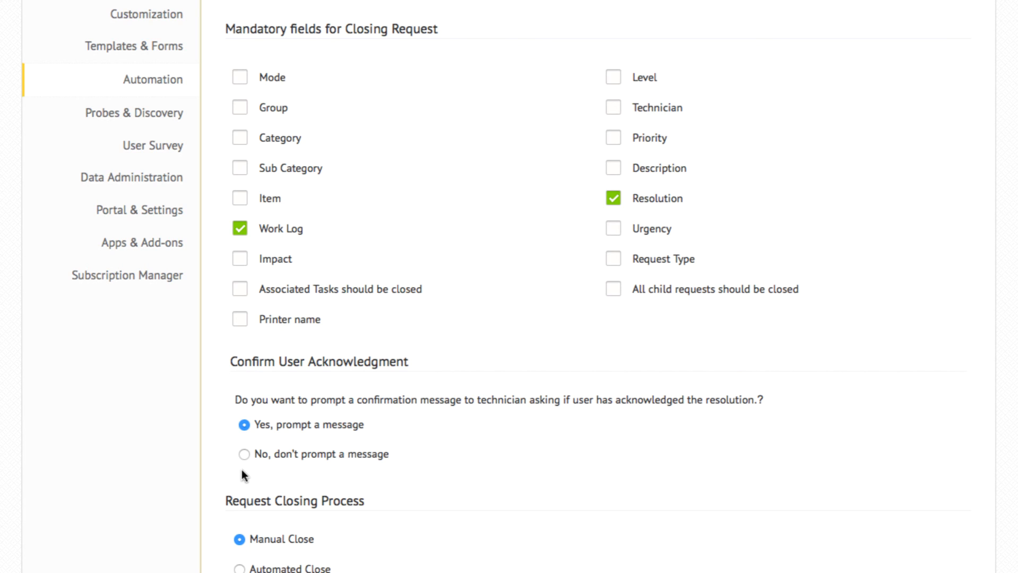
Step: Switch the request closing process to Automated Close, closing resolved requests after 3 days
{"action": "scroll", "coordinate": [242, 471], "scroll_direction": "down", "scroll_amount": 3}
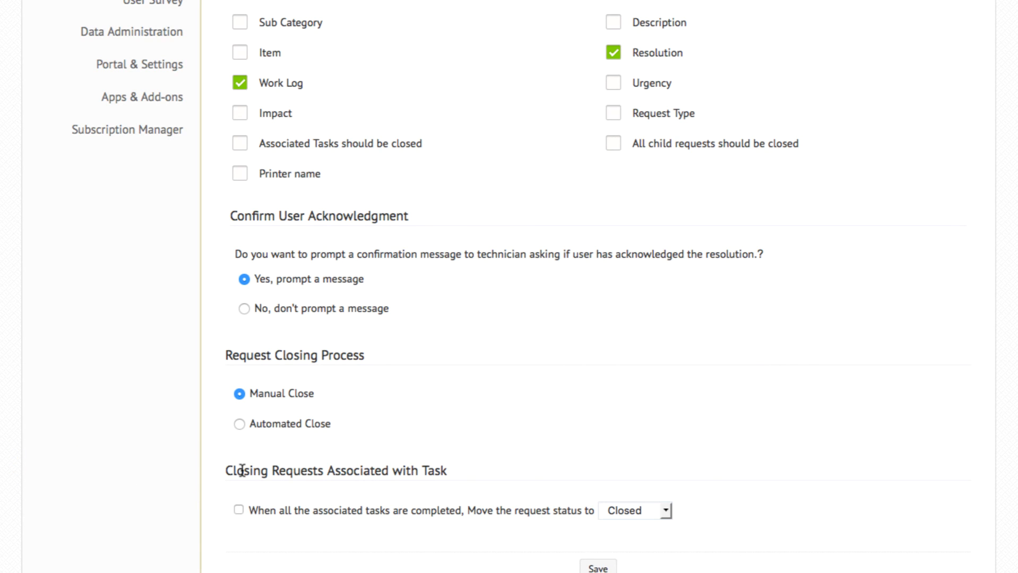
{"action": "left_click", "coordinate": [240, 424]}
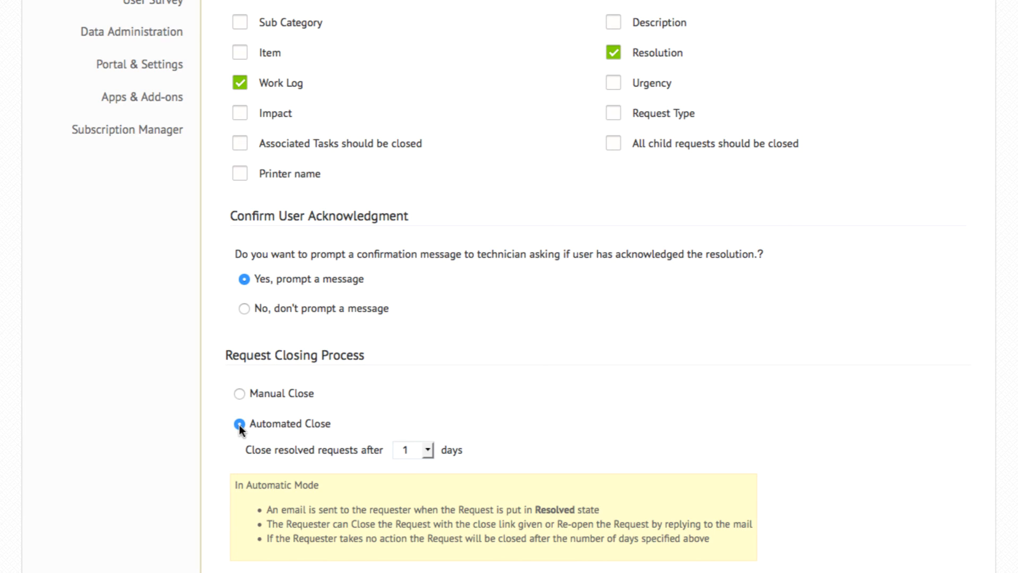
{"action": "left_click", "coordinate": [418, 453]}
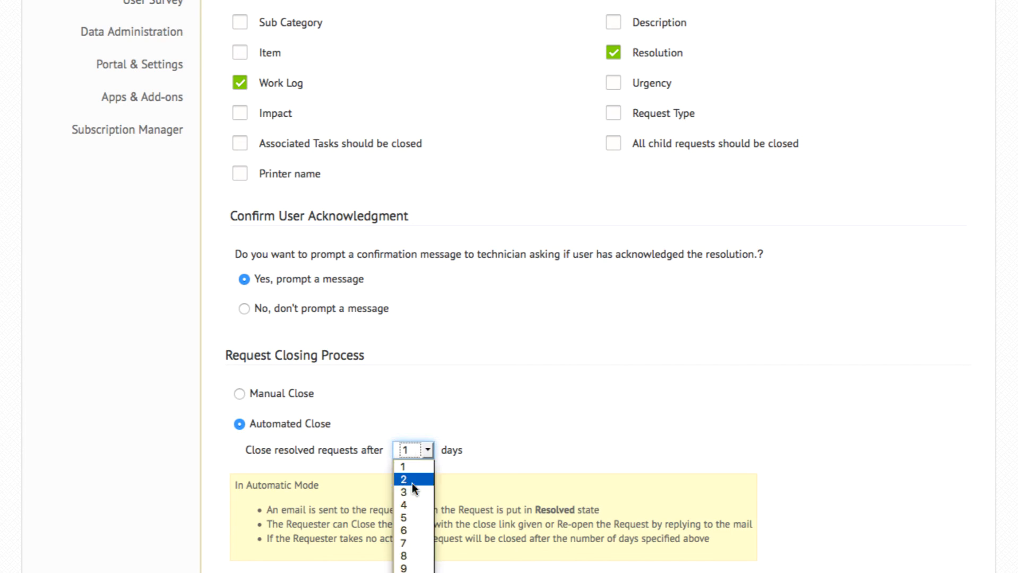
{"action": "left_click", "coordinate": [410, 498]}
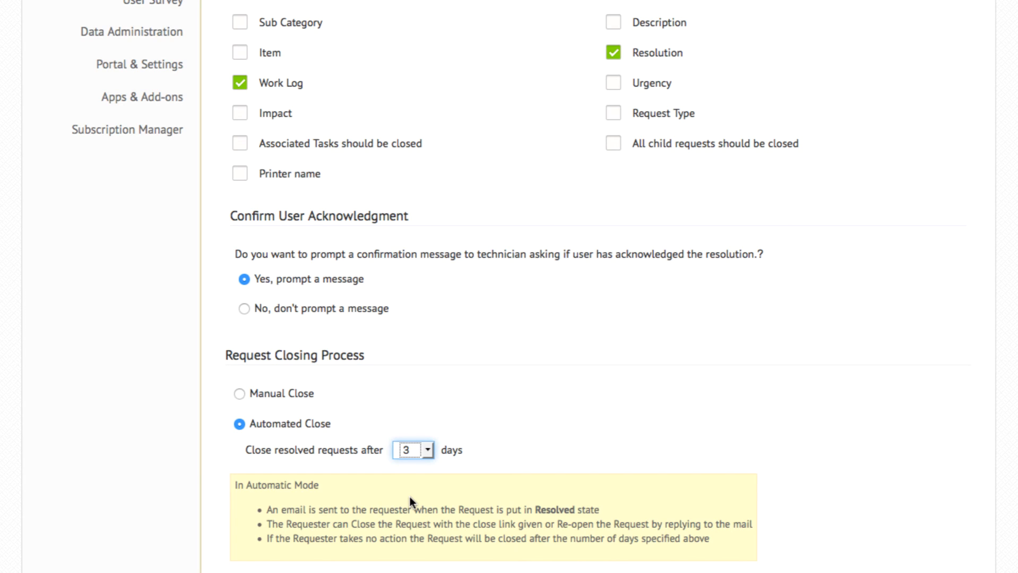
Step: Enable moving the request status to Closed when all associated tasks are completed, checking the available status choices
{"action": "scroll", "coordinate": [410, 502], "scroll_direction": "down", "scroll_amount": 5}
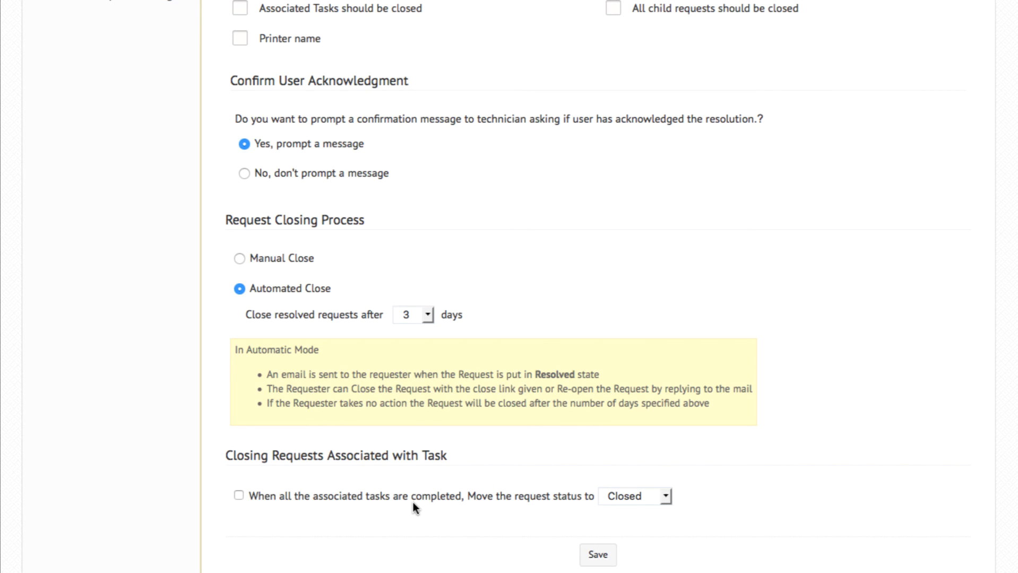
{"action": "left_click", "coordinate": [239, 496]}
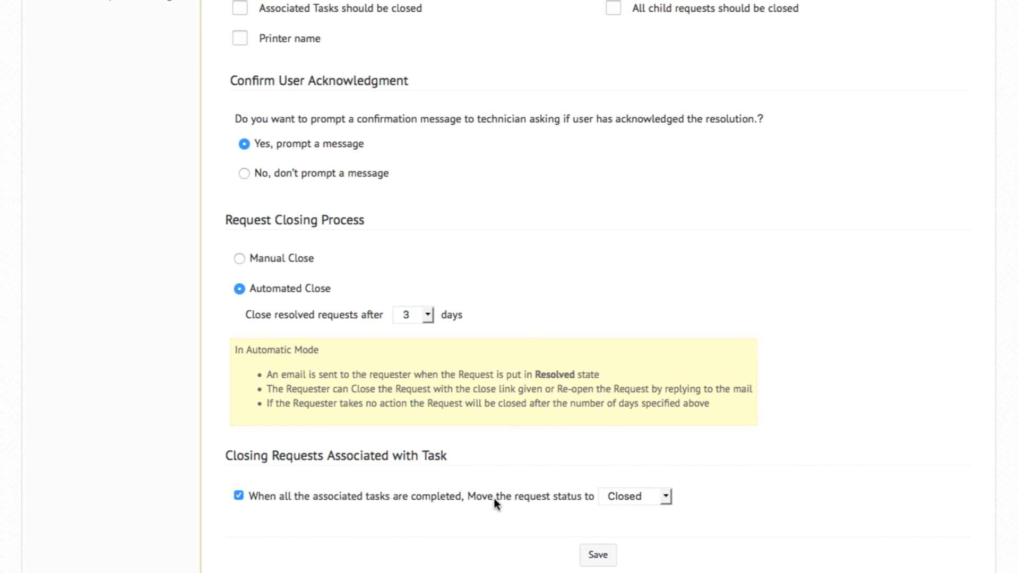
{"action": "left_click", "coordinate": [634, 501]}
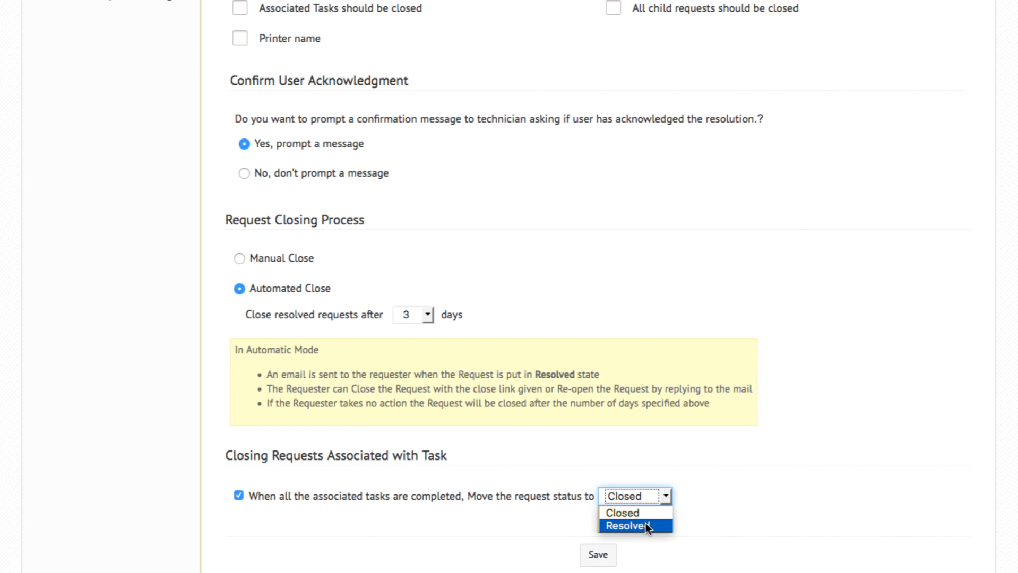
{"action": "left_click", "coordinate": [740, 522]}
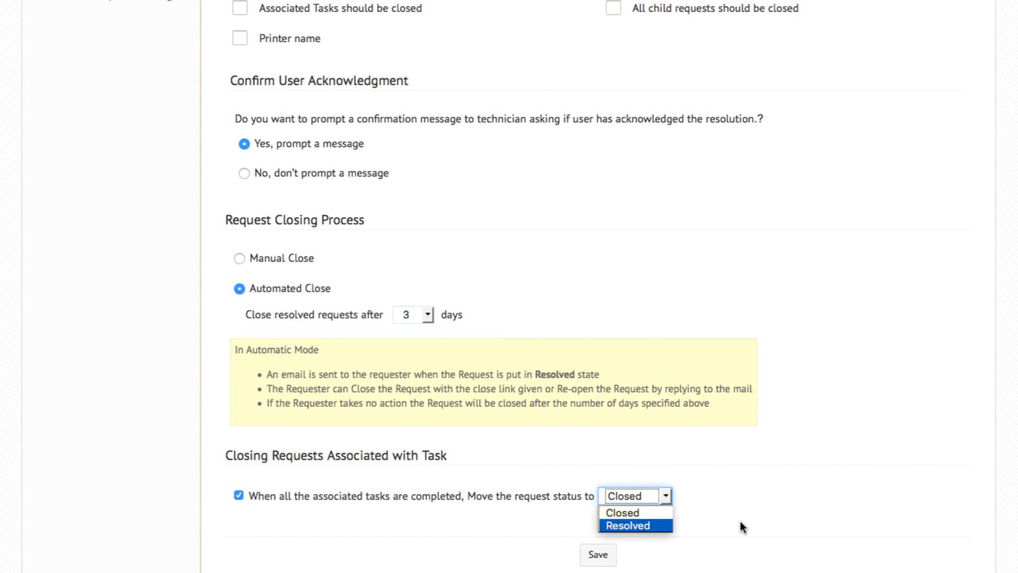
{"action": "left_click", "coordinate": [740, 521]}
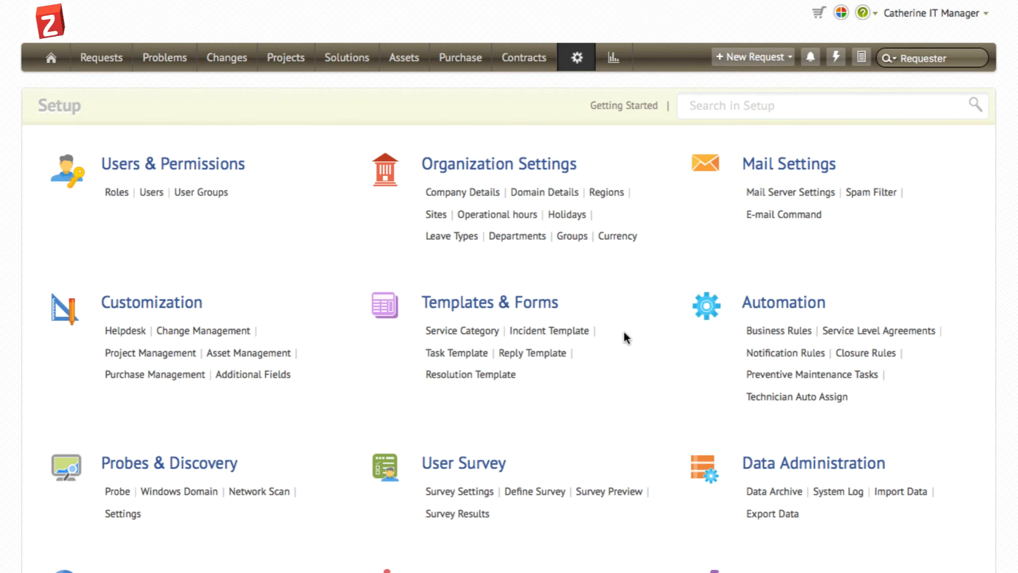